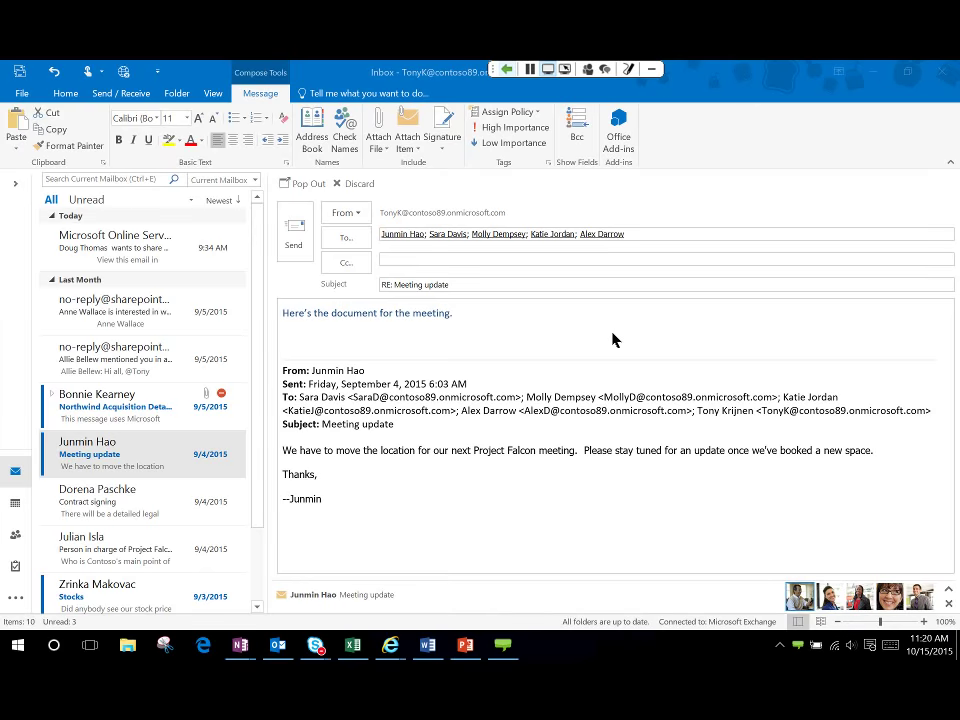
Attach the recent For TechSoup document from microsoft-my.sharepoint.com to the Meeting update reply
{"action": "left_click", "coordinate": [393, 150]}
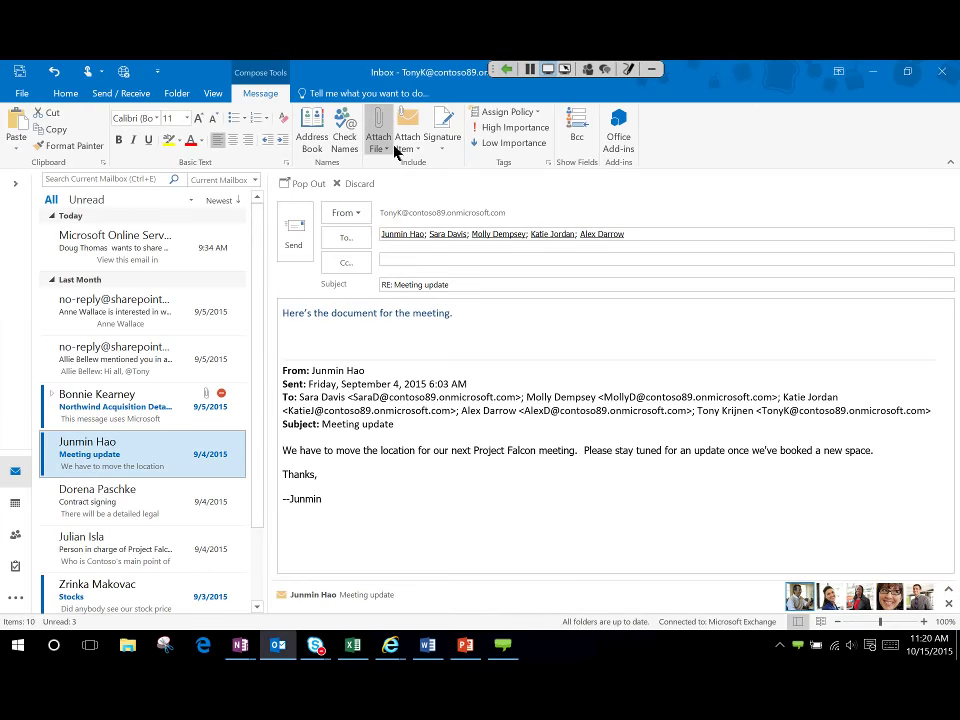
{"action": "left_click", "coordinate": [393, 150]}
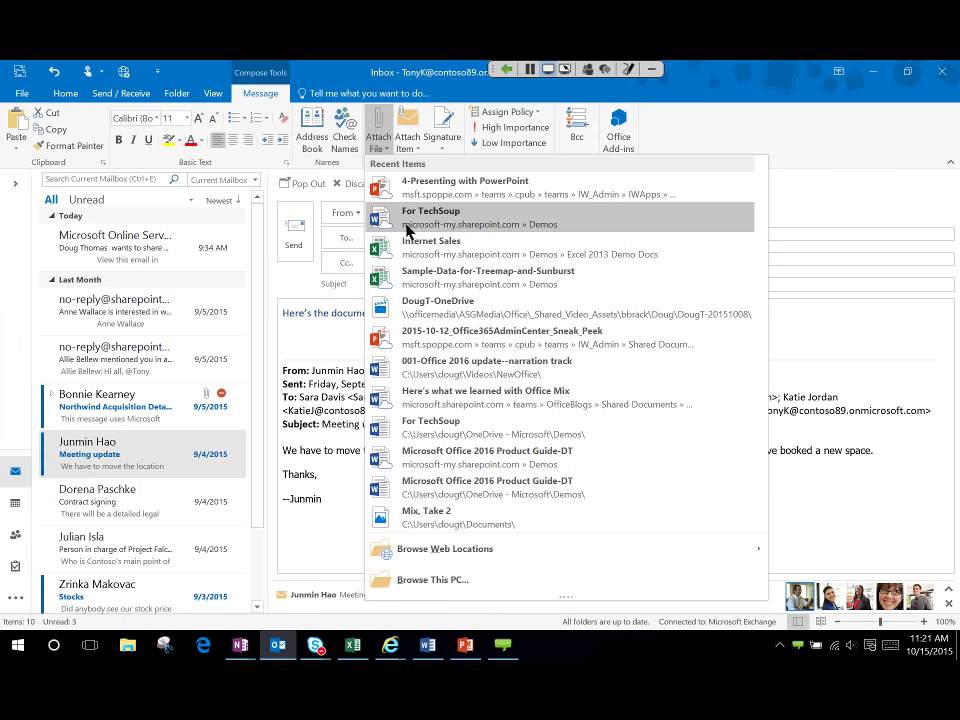
{"action": "left_click", "coordinate": [407, 217]}
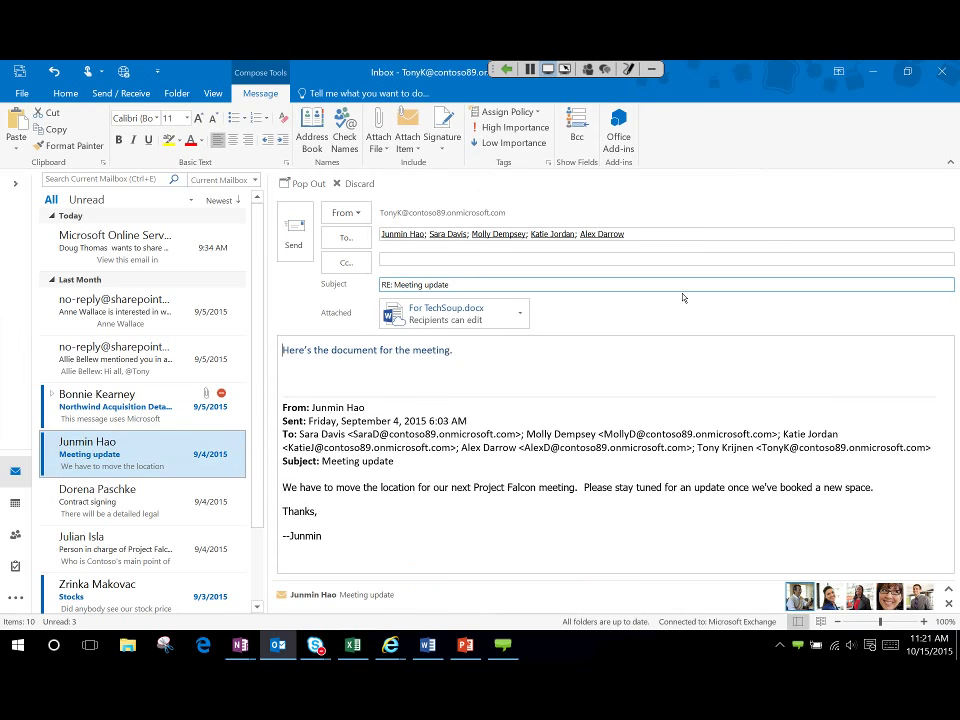
View the permission choices available for the attached For TechSoup.docx without changing them
{"action": "left_click", "coordinate": [538, 322]}
{"action": "mouse_move", "coordinate": [538, 409]}
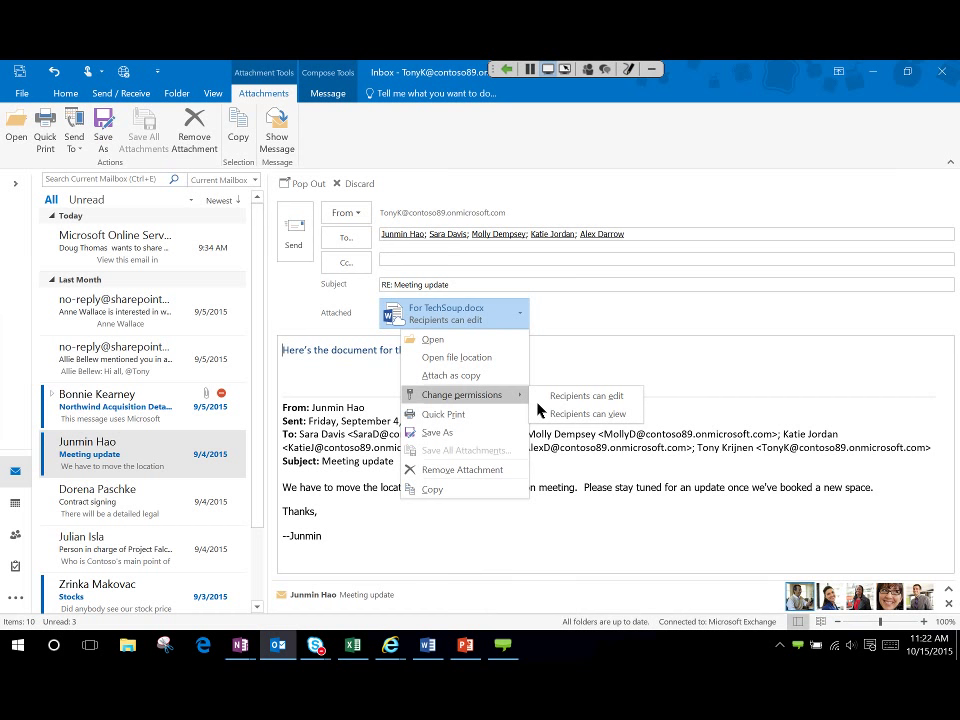
{"action": "left_click", "coordinate": [615, 366]}
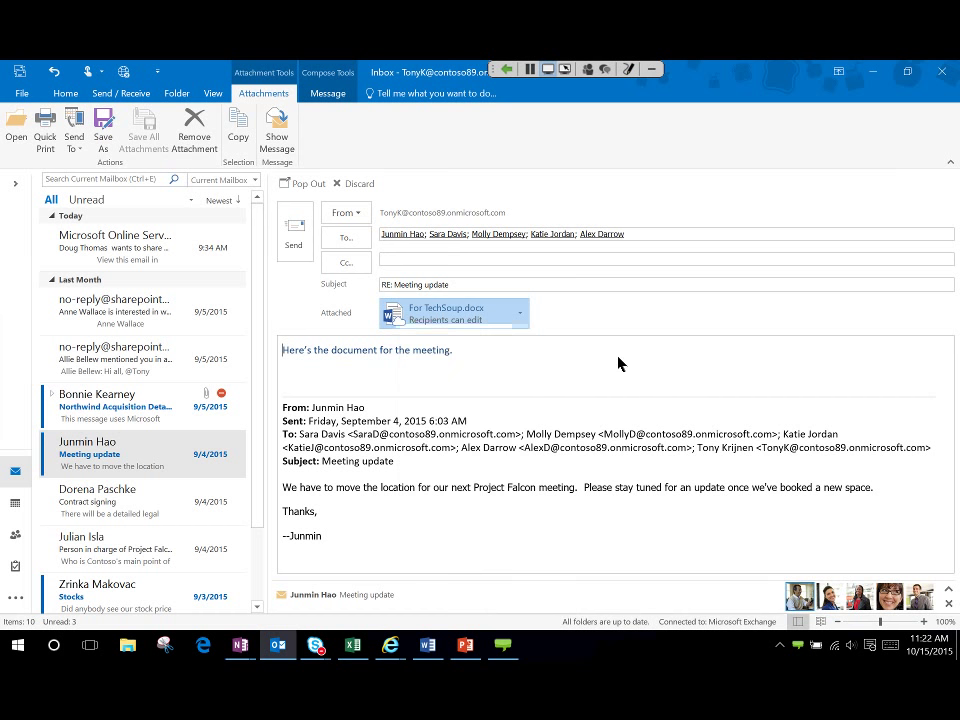
Open the For TechSoup document from the sharing invitation email and check its editing options before closing it
{"action": "left_click", "coordinate": [142, 256]}
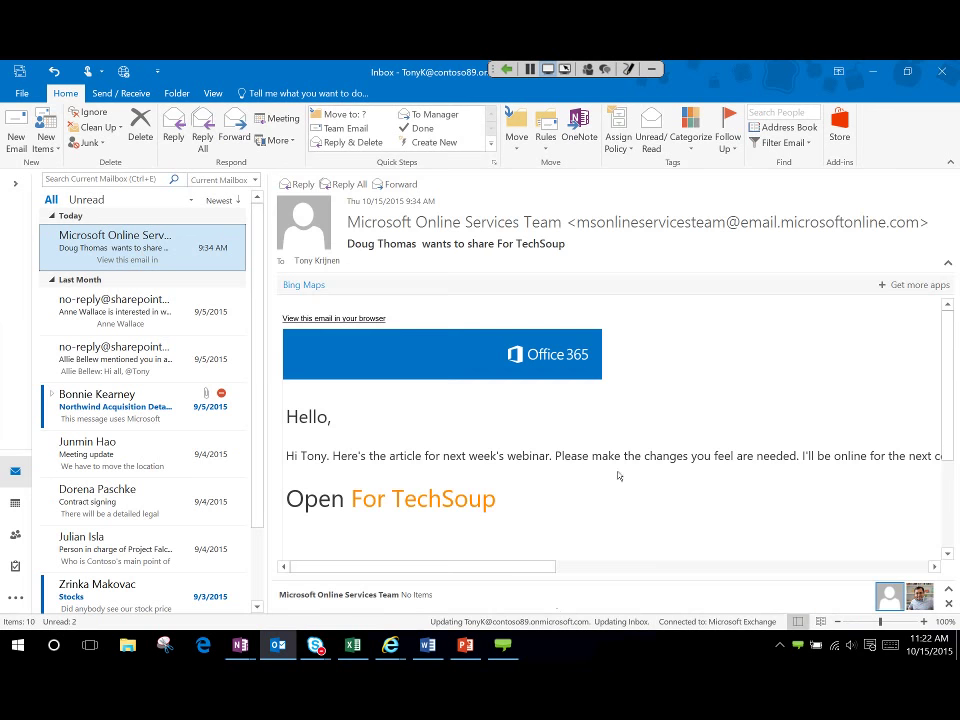
{"action": "left_click", "coordinate": [455, 517]}
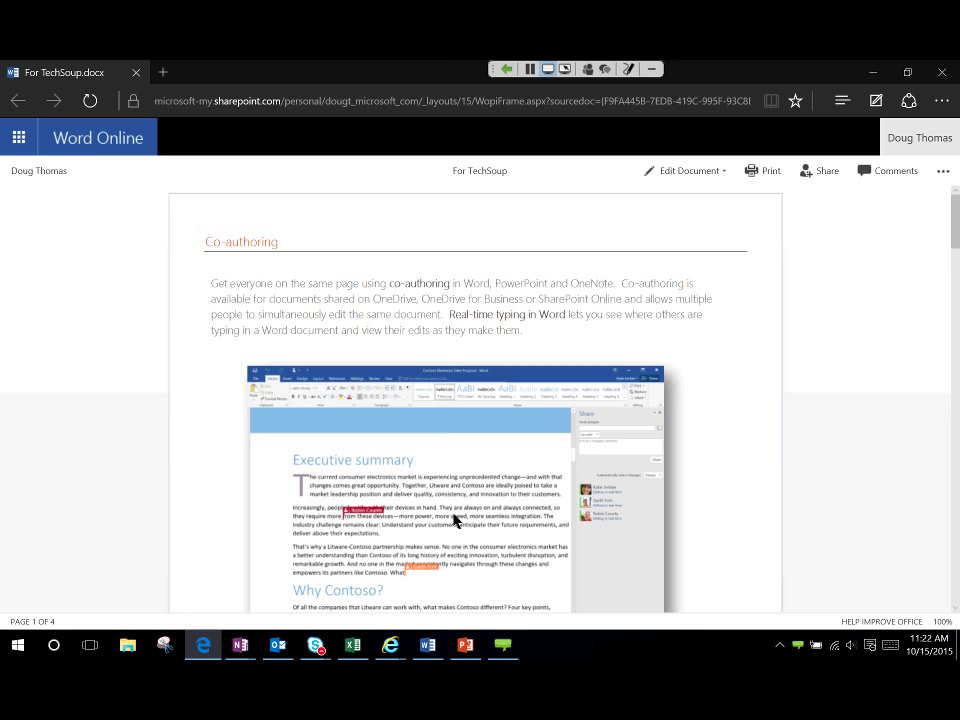
{"action": "left_click", "coordinate": [735, 175]}
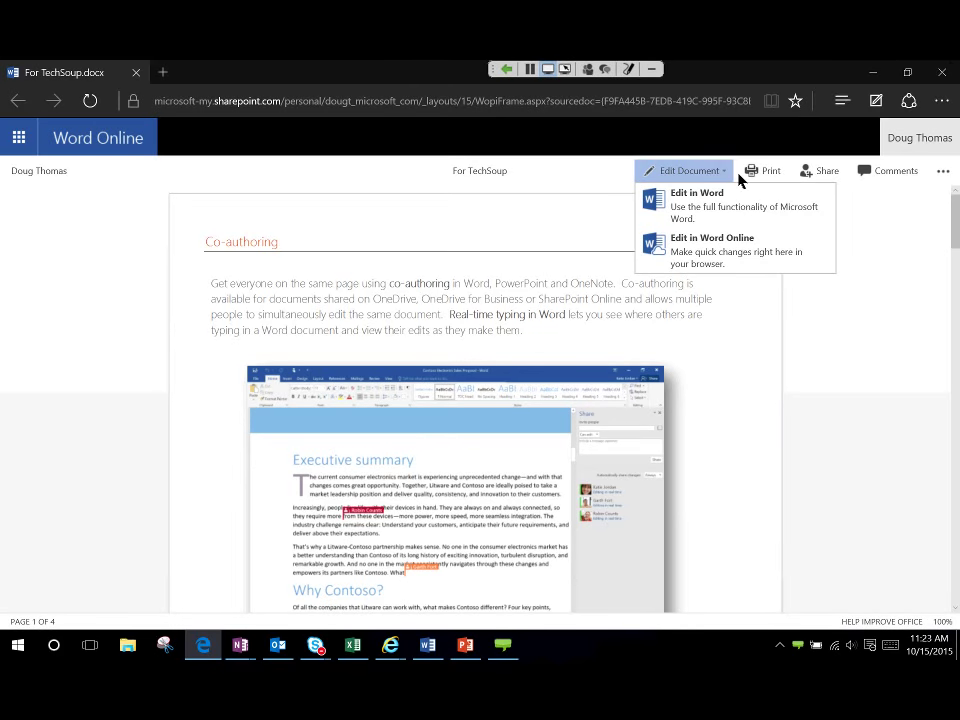
{"action": "left_click", "coordinate": [942, 72]}
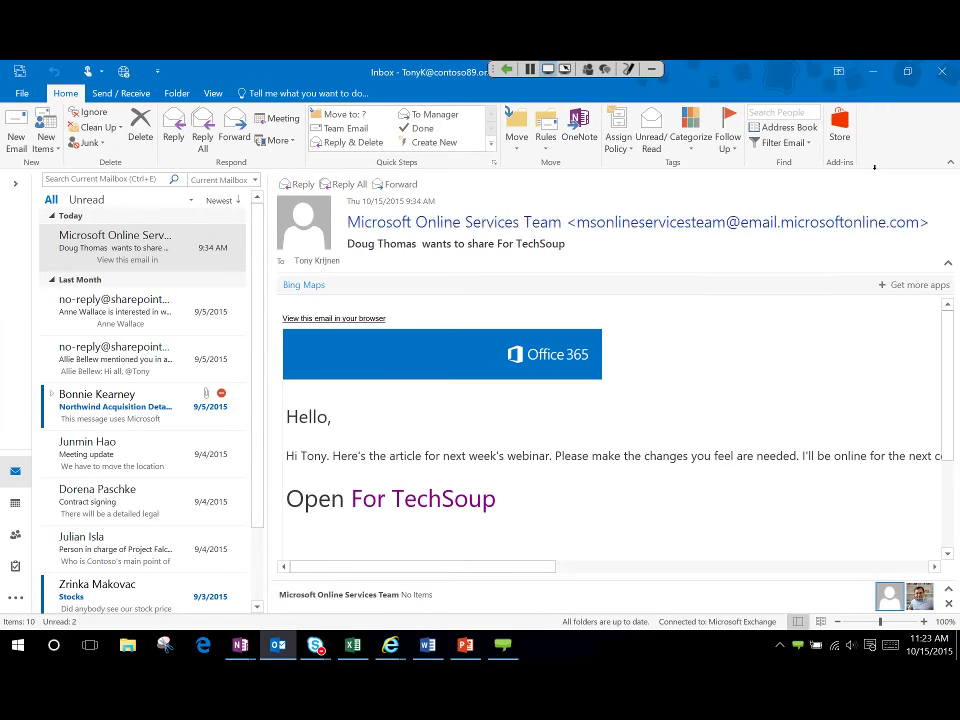
Switch to Word and review the For TechSoup document's sharing details and the permission choices for invited people
{"action": "left_click", "coordinate": [884, 72]}
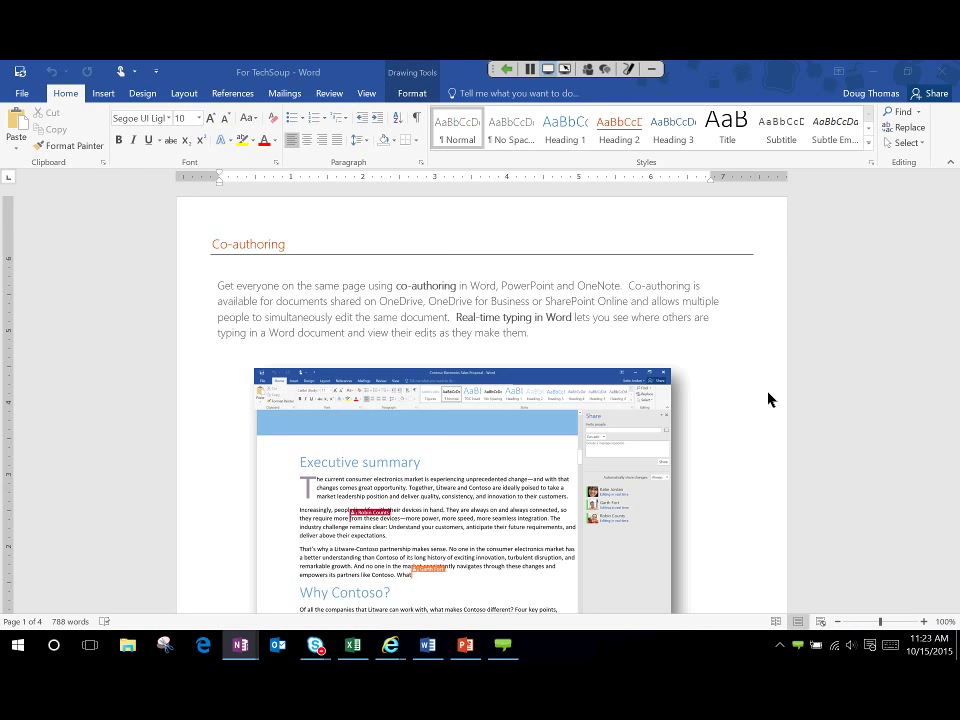
{"action": "left_click", "coordinate": [955, 98]}
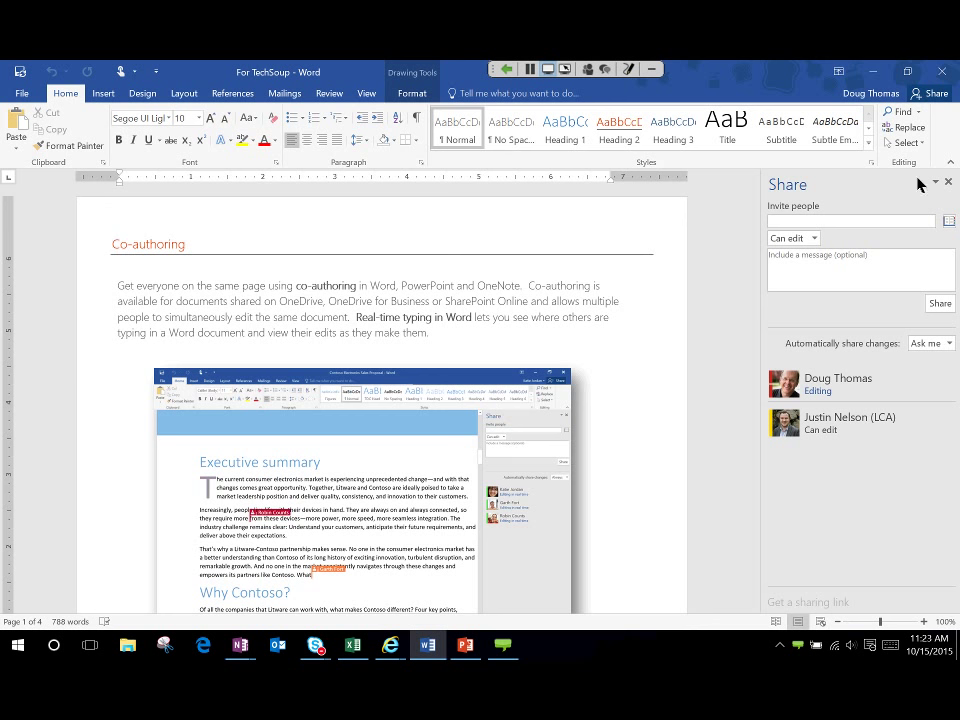
{"action": "left_click", "coordinate": [814, 238]}
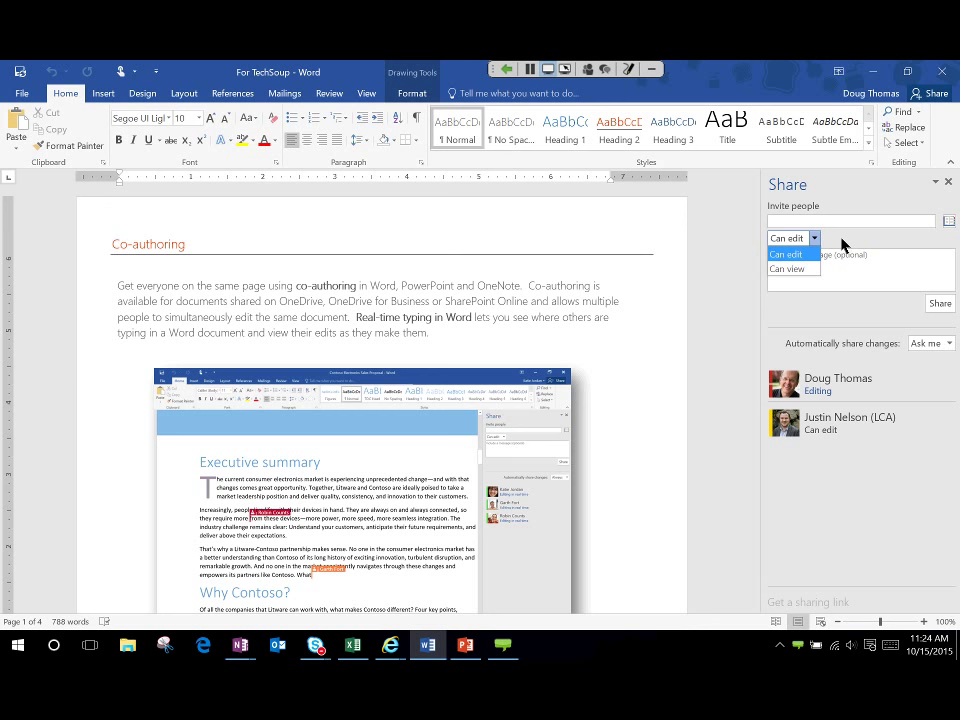
{"action": "left_click", "coordinate": [842, 244]}
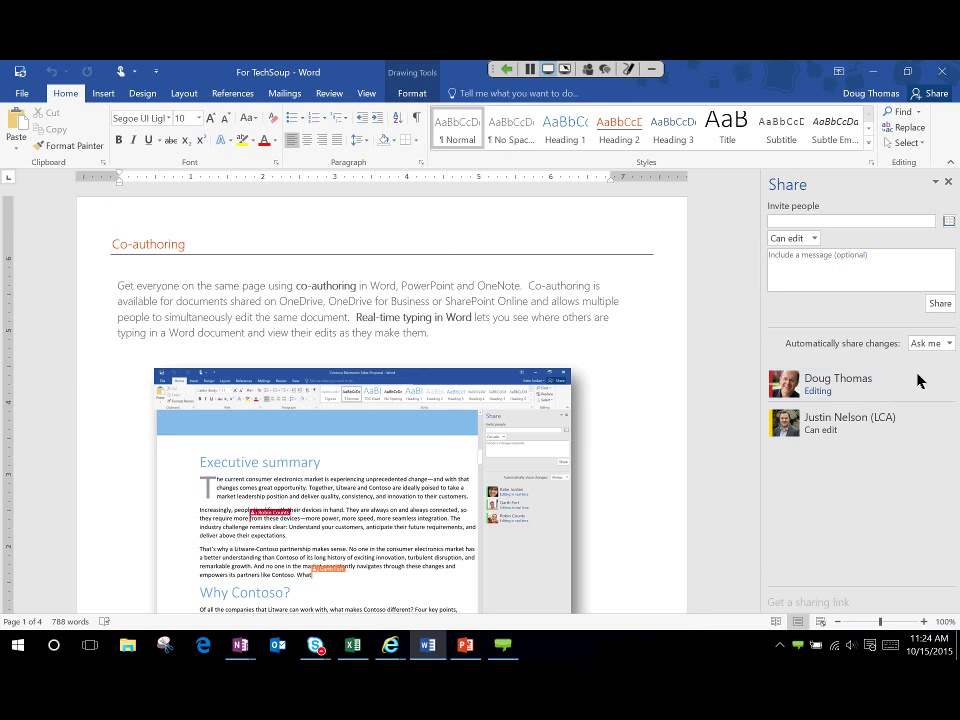
{"action": "mouse_move", "coordinate": [921, 391]}
{"action": "left_click", "coordinate": [948, 182]}
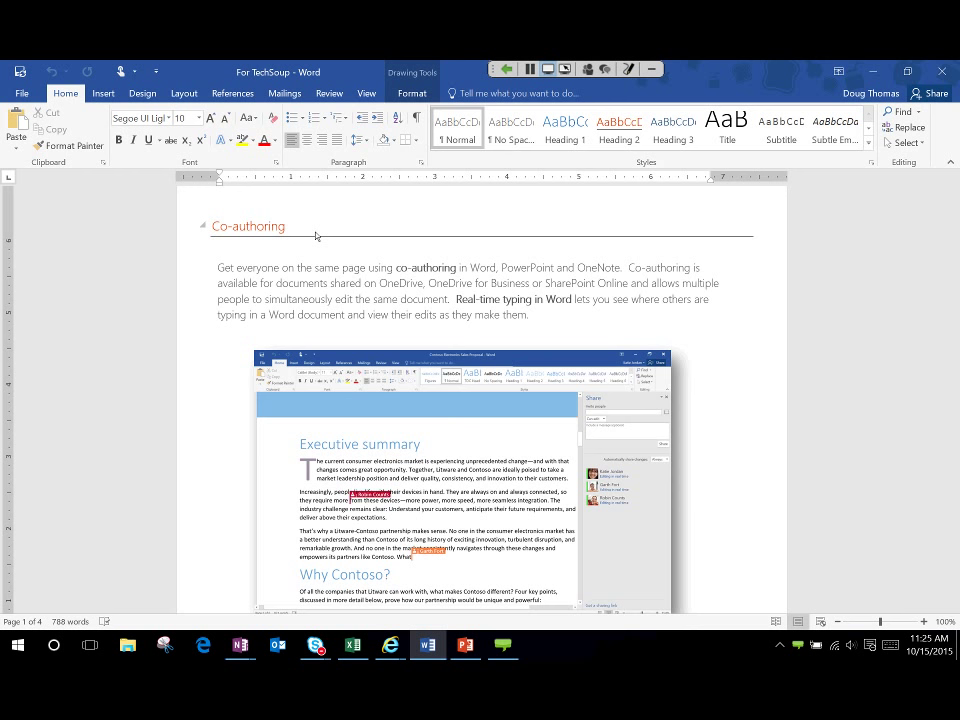
Search the commands for "mail merge" and open its help, closing the help window again
{"action": "left_click", "coordinate": [503, 94]}
{"action": "type", "text": "mail "}
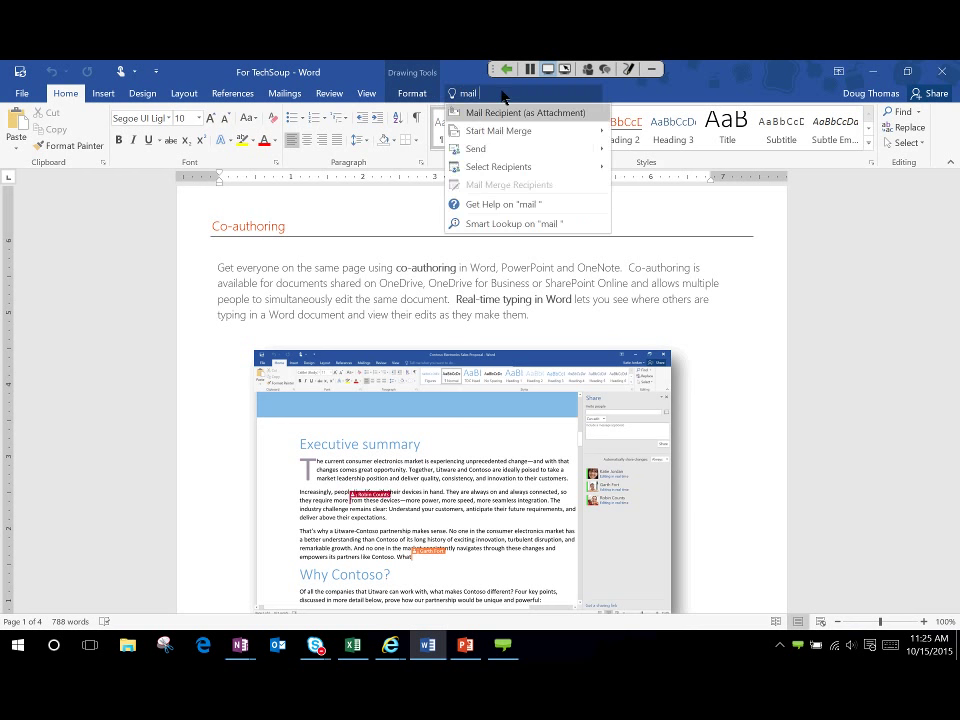
{"action": "type", "text": "merge"}
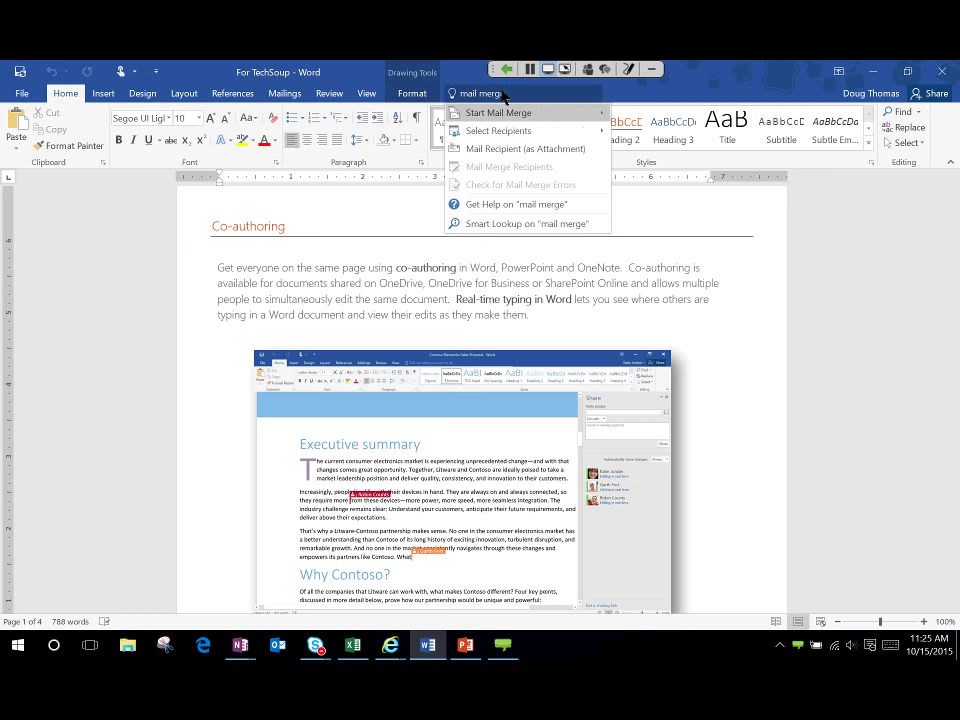
{"action": "key", "text": "Escape"}
{"action": "key", "text": "F1"}
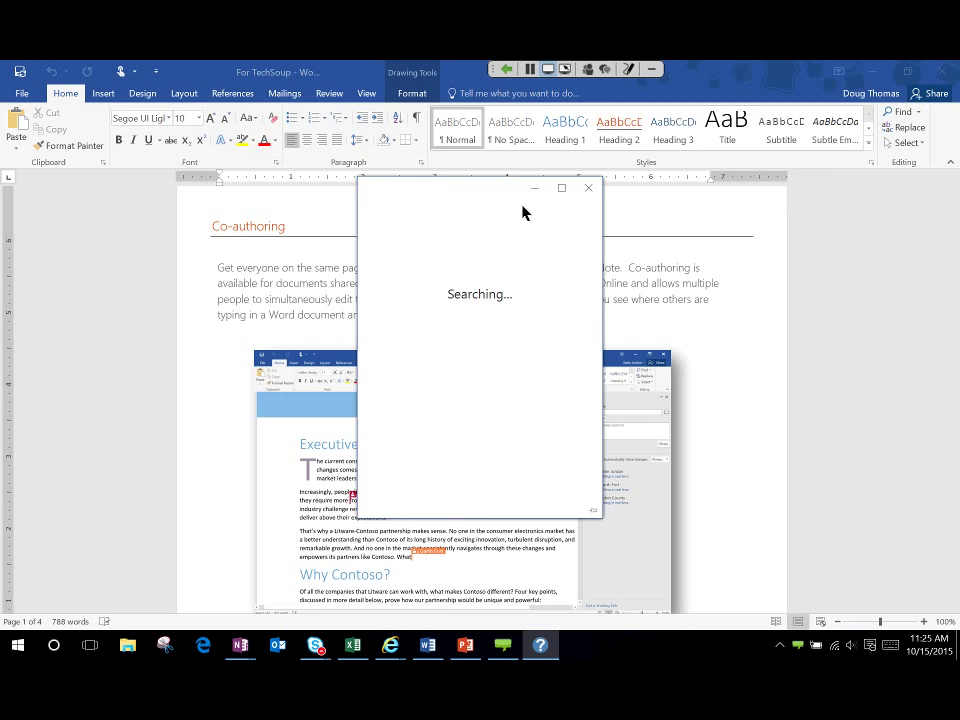
{"action": "left_click", "coordinate": [589, 188]}
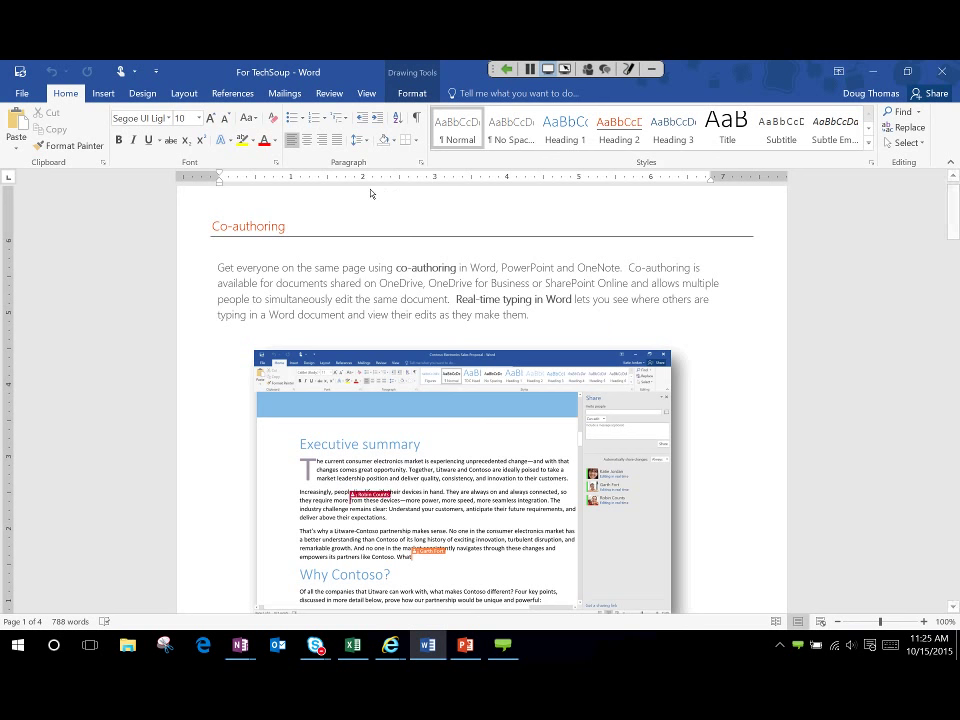
Hide the ruler by running the command found with a search for "ruler"
{"action": "left_click", "coordinate": [516, 95]}
{"action": "type", "text": "ruler"}
{"action": "key", "text": "Return"}
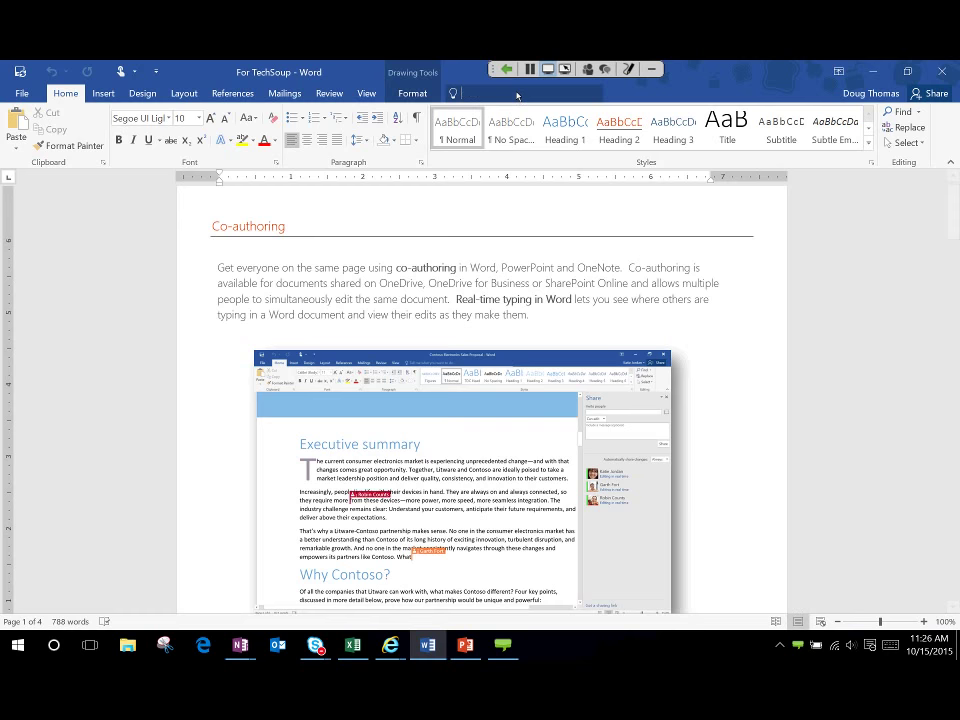
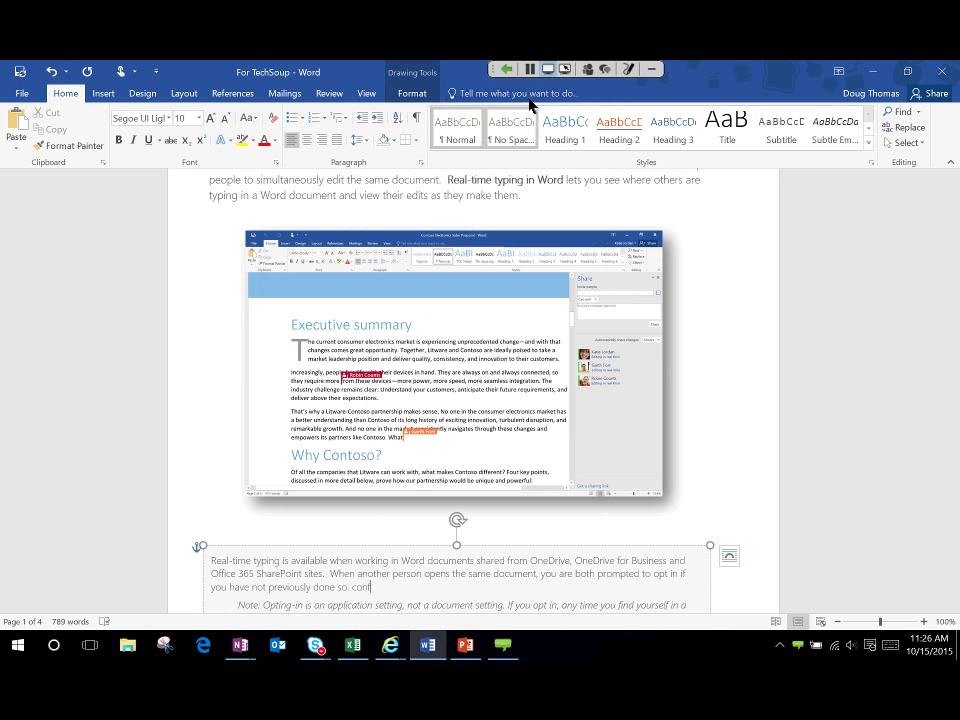
{"action": "left_click", "coordinate": [465, 95]}
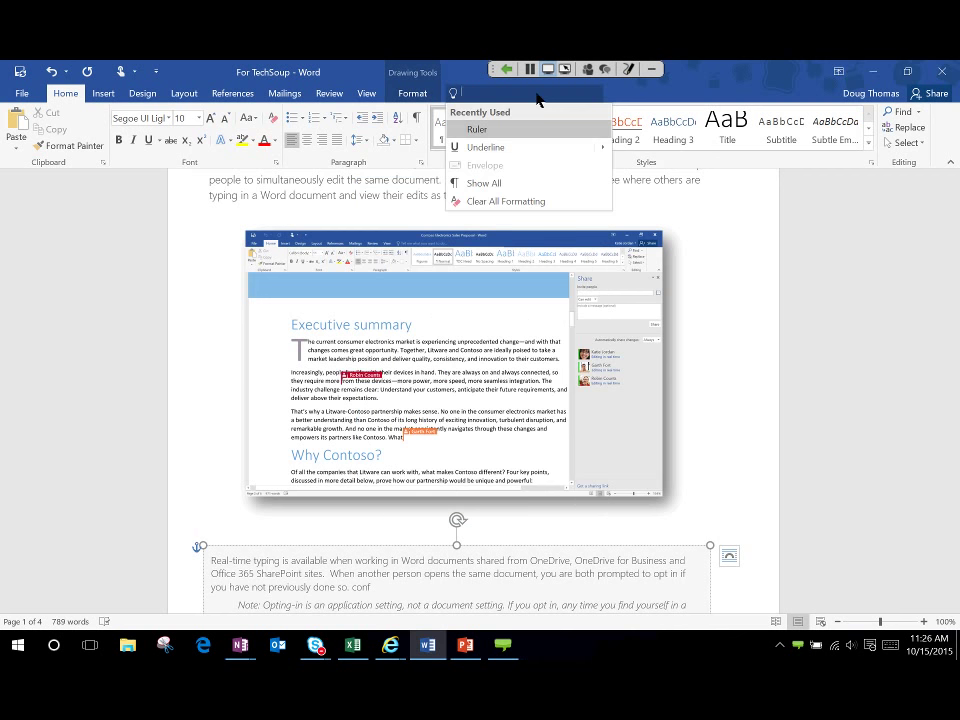
{"action": "type", "text": "wat"}
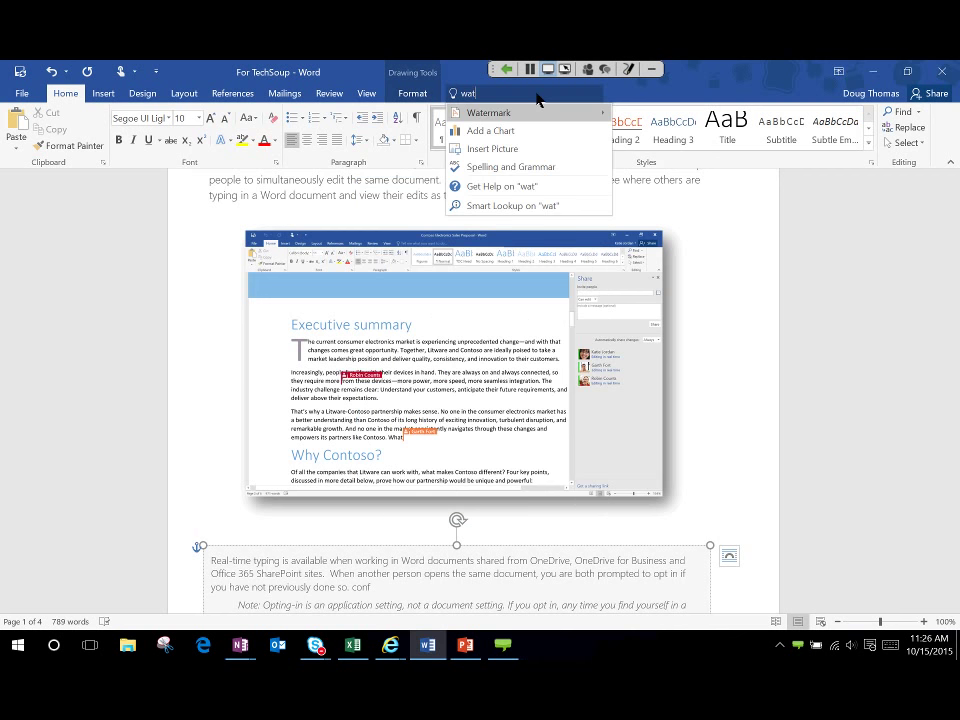
{"action": "type", "text": "er"}
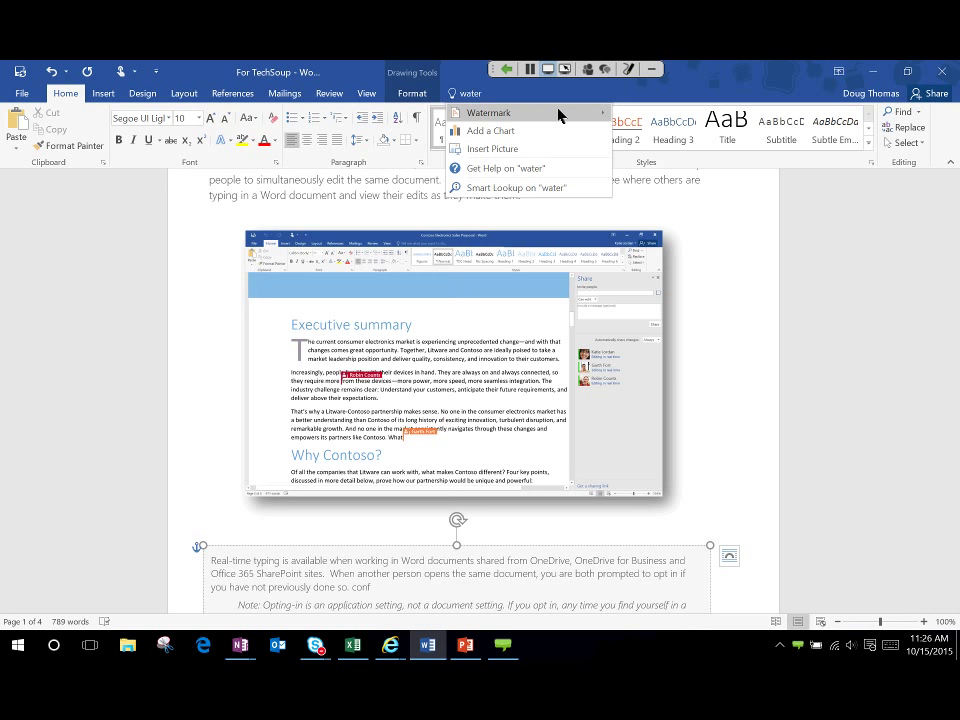
{"action": "mouse_move", "coordinate": [559, 112]}
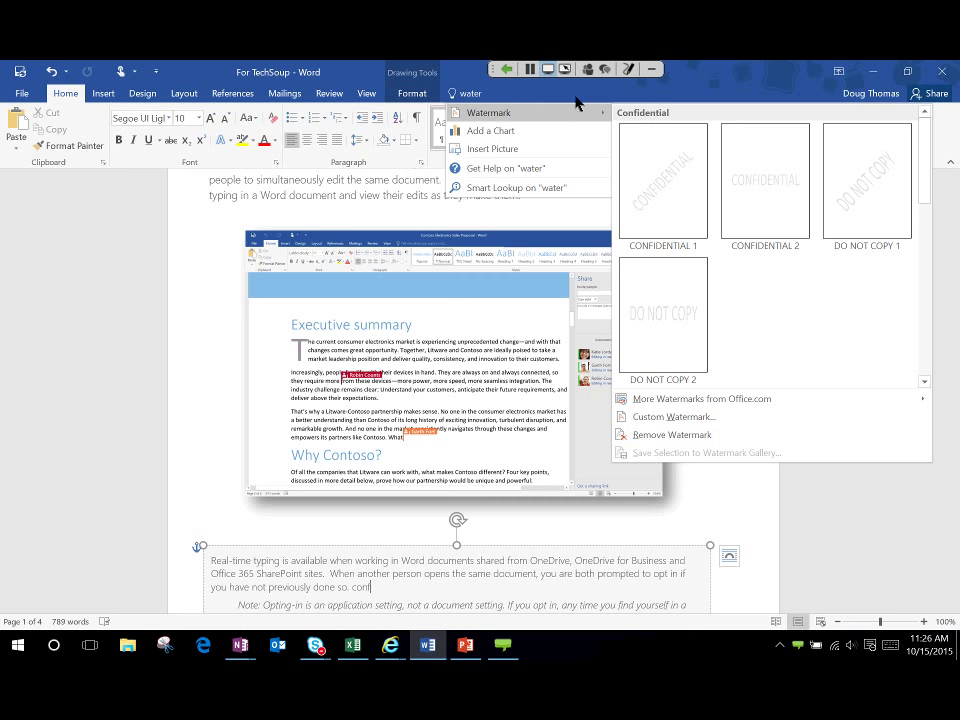
{"action": "key", "text": "Escape"}
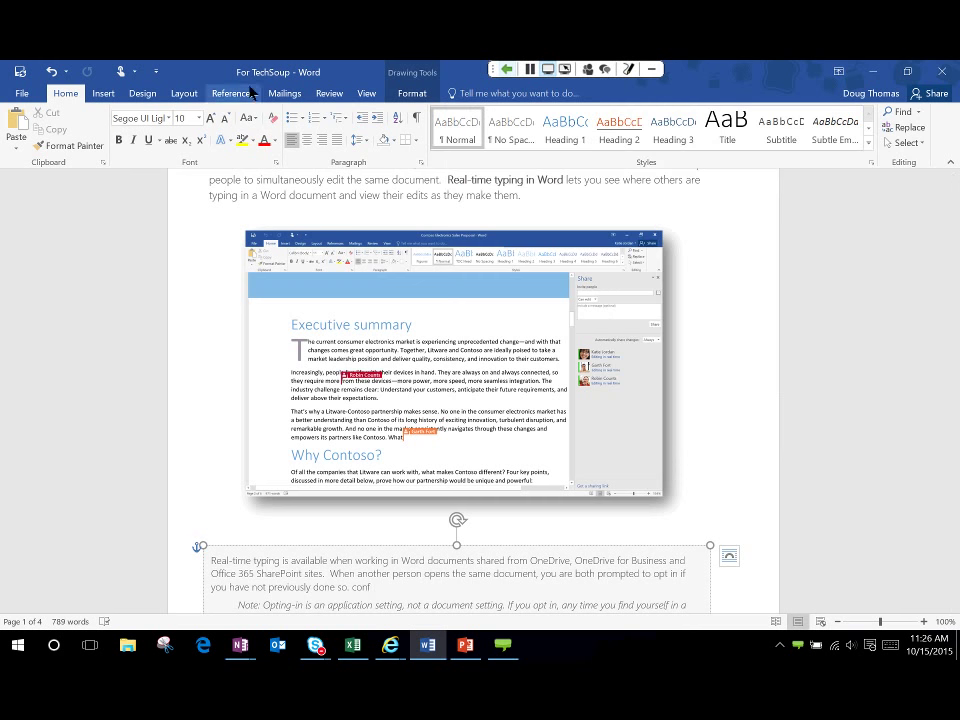
{"action": "left_click", "coordinate": [128, 96]}
{"action": "left_click", "coordinate": [65, 94]}
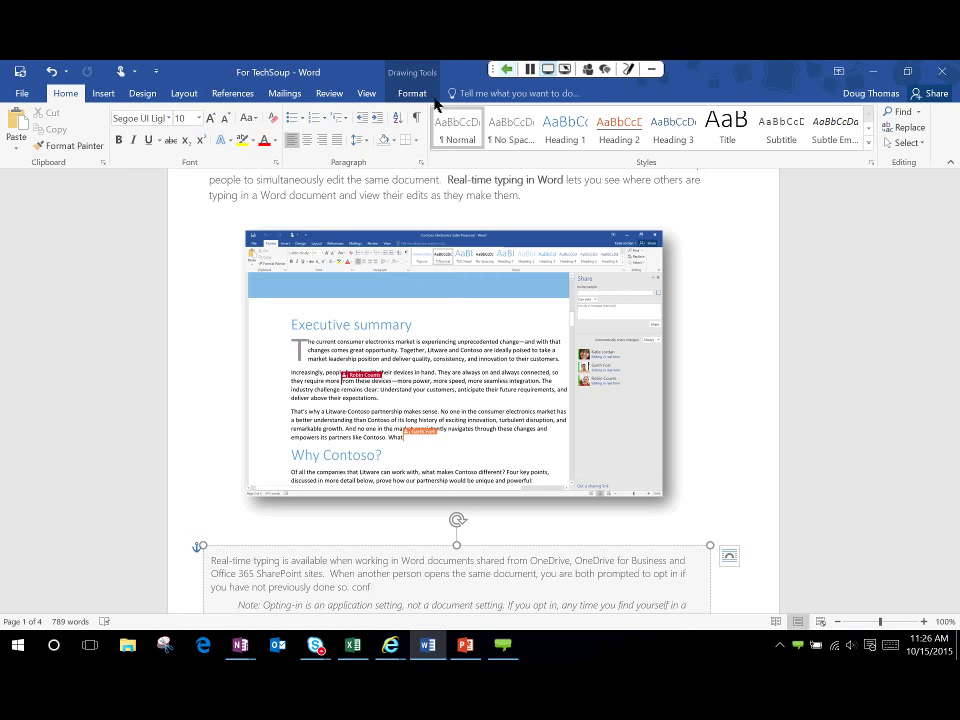
Find the Watermark command by searching for "water" and apply the CONFIDENTIAL 1 watermark to the document
{"action": "left_click", "coordinate": [502, 95]}
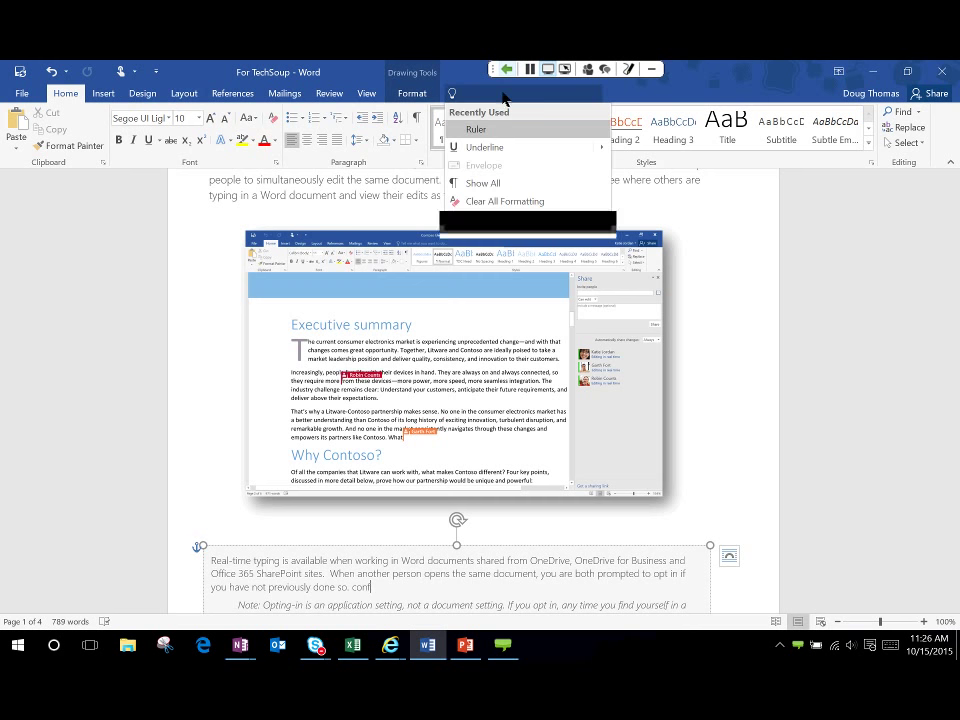
{"action": "type", "text": "water"}
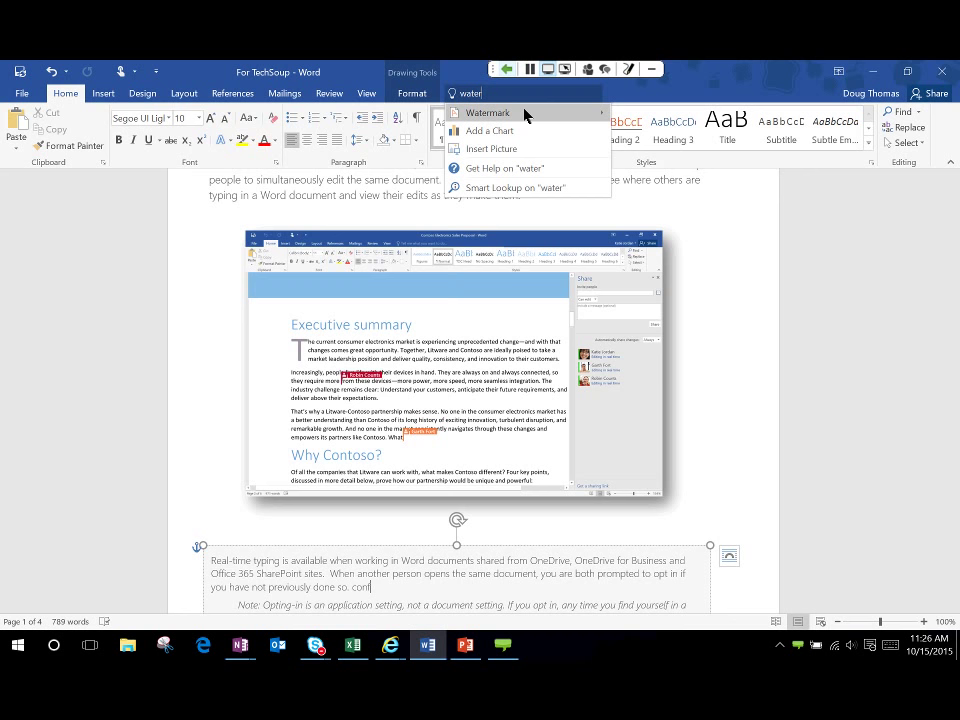
{"action": "left_click", "coordinate": [527, 116]}
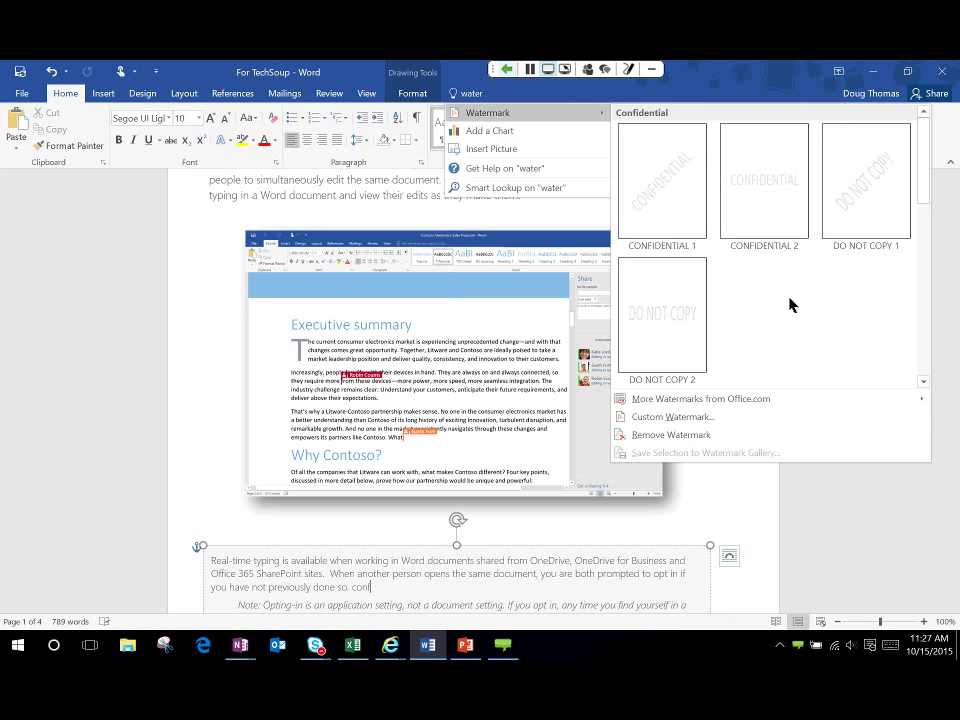
{"action": "left_click", "coordinate": [714, 227]}
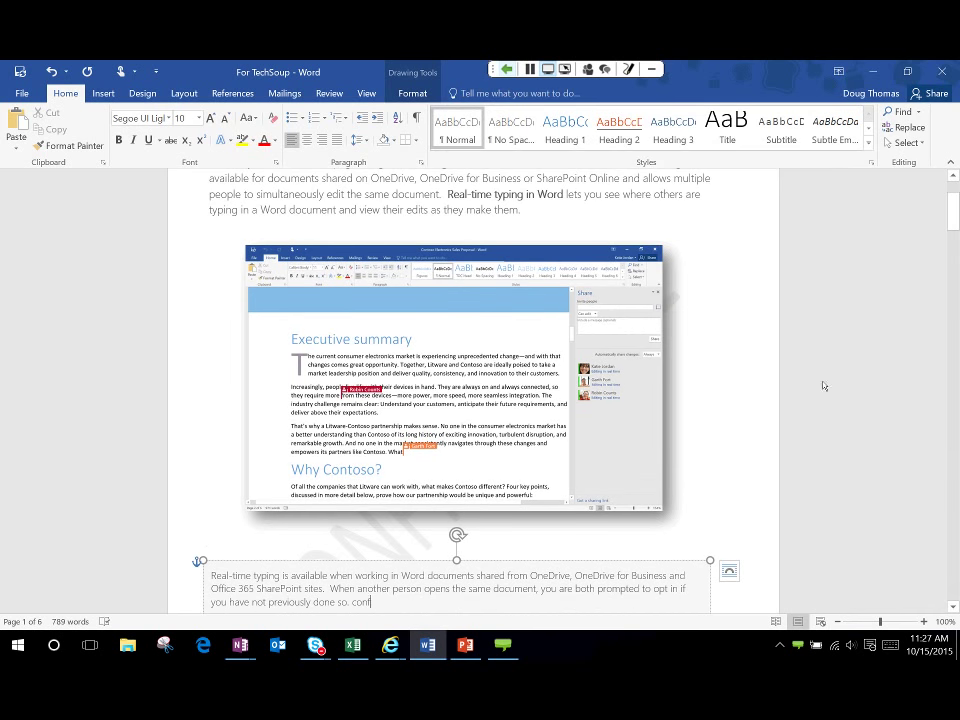
{"action": "left_click", "coordinate": [490, 580]}
{"action": "scroll", "coordinate": [490, 580], "scroll_direction": "down", "scroll_amount": 4}
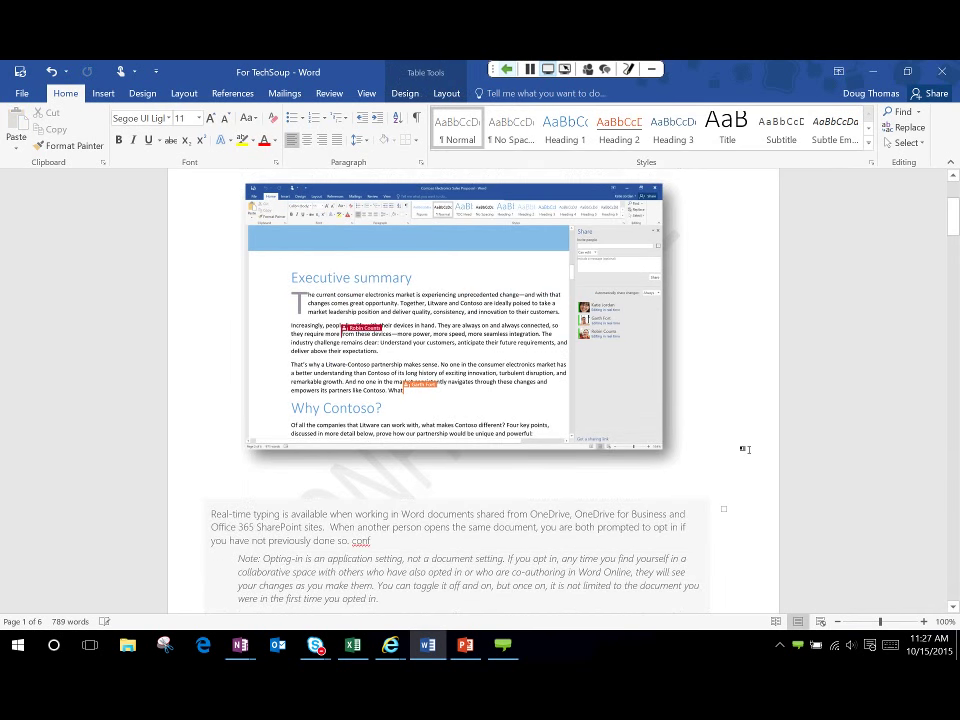
{"action": "scroll", "coordinate": [801, 300], "scroll_direction": "up", "scroll_amount": 6}
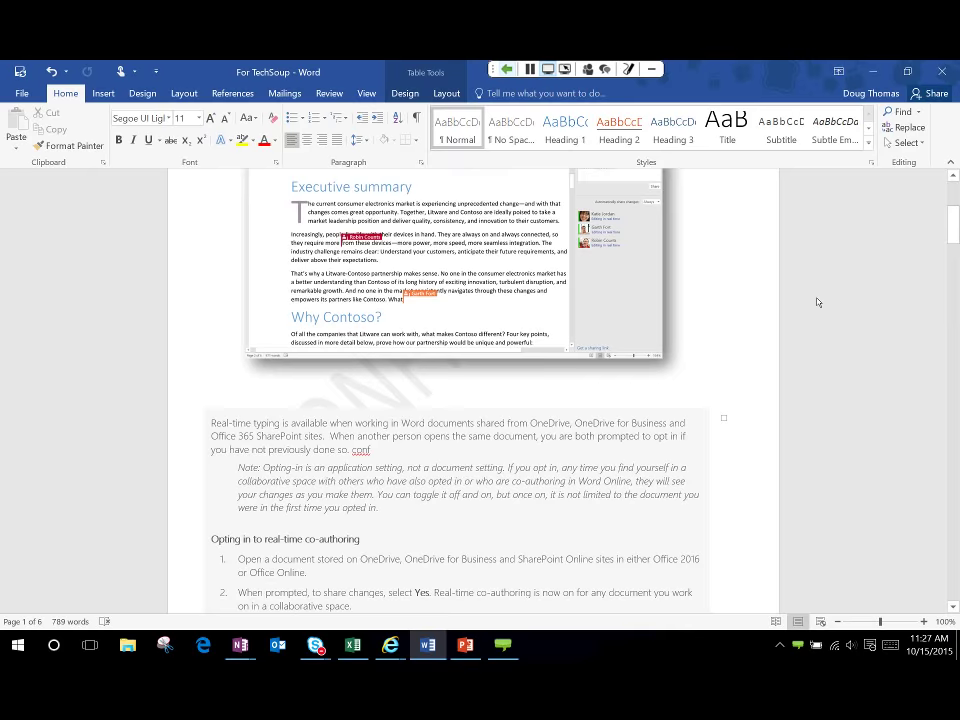
{"action": "scroll", "coordinate": [801, 300], "scroll_direction": "down", "scroll_amount": 1}
Make the word OneDrive in the first Co-authoring paragraph bold by running the command found with a search for "Bold"
{"action": "left_click", "coordinate": [525, 93]}
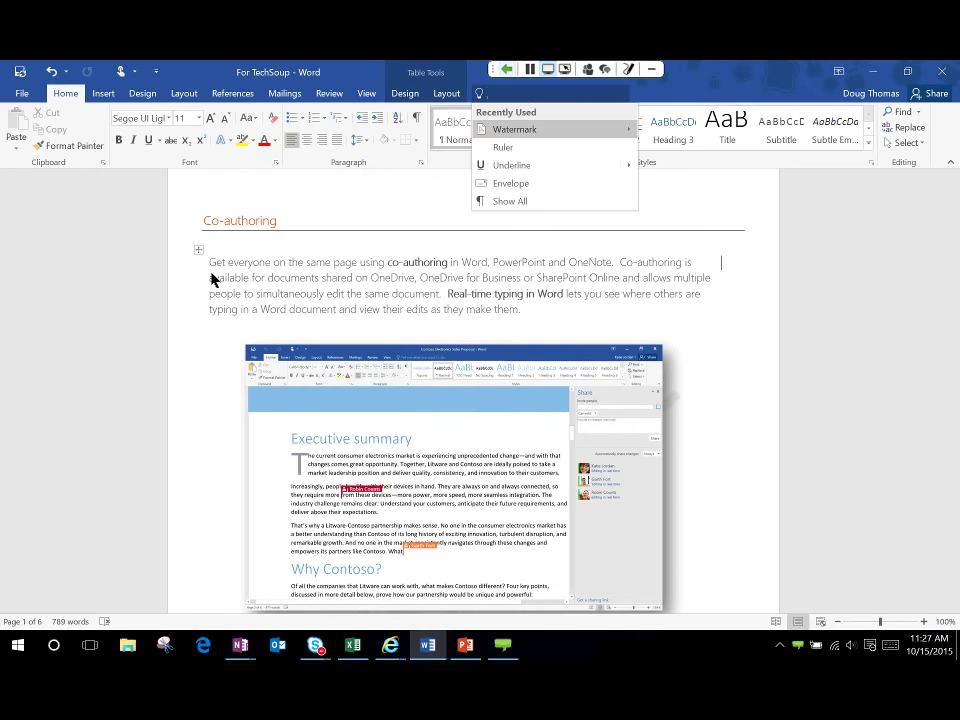
{"action": "left_click", "coordinate": [389, 286]}
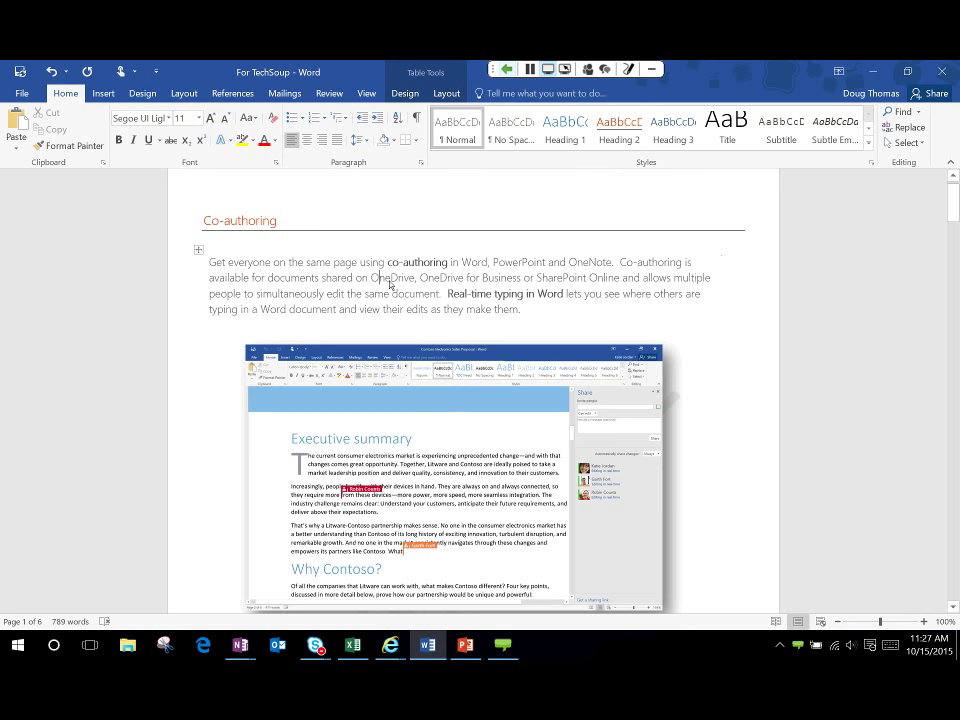
{"action": "double_click", "coordinate": [389, 285]}
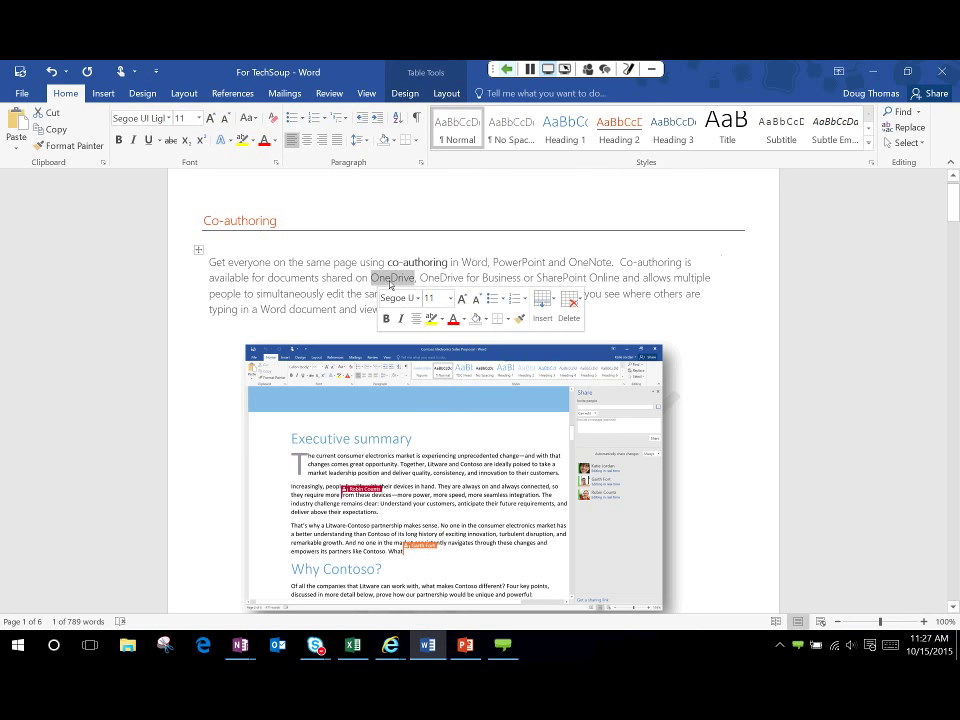
{"action": "left_click", "coordinate": [526, 99]}
{"action": "type", "text": "B"}
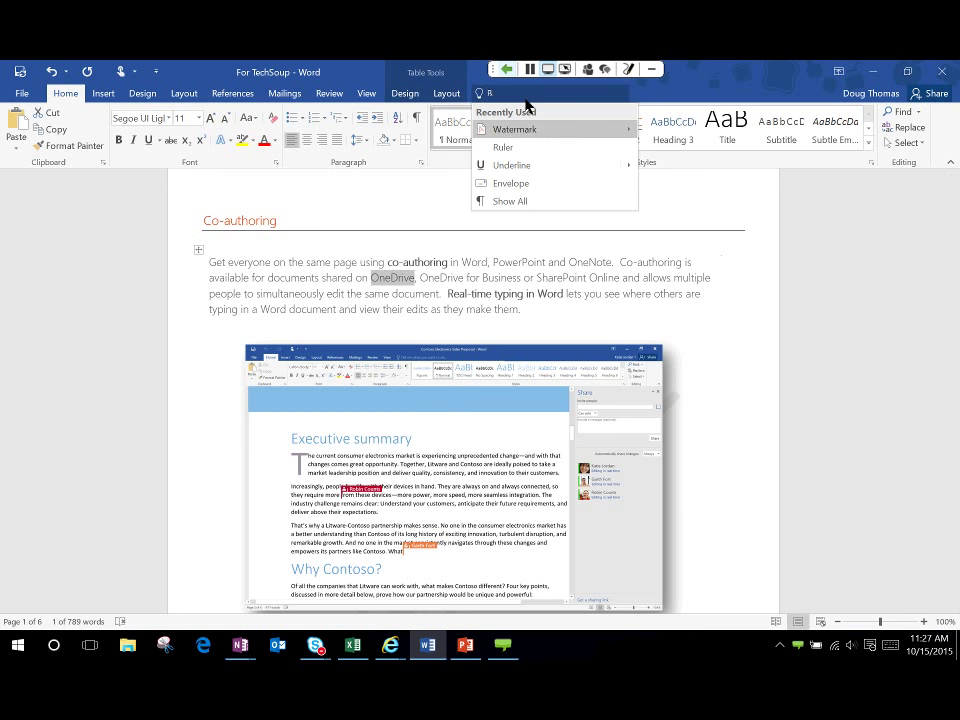
{"action": "type", "text": "old"}
{"action": "key", "text": "Return"}
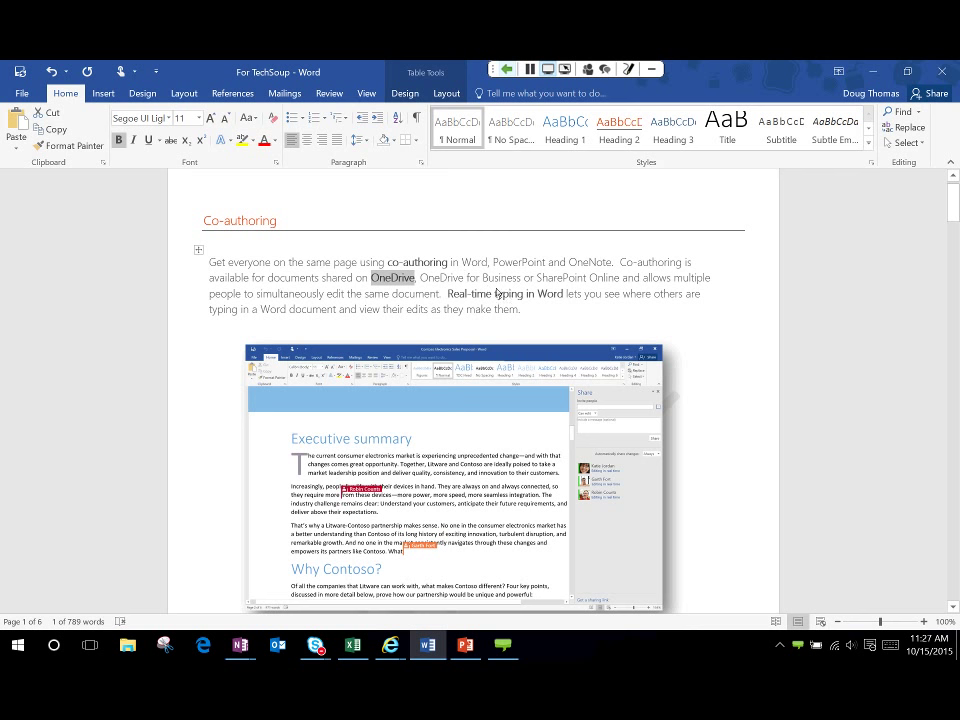
Run Smart Lookup on "SharePoint Online" in the first paragraph and look through the Wikipedia and web search results
{"action": "left_click_drag", "start_coordinate": [537, 278], "coordinate": [622, 287]}
{"action": "right_click", "coordinate": [622, 287]}
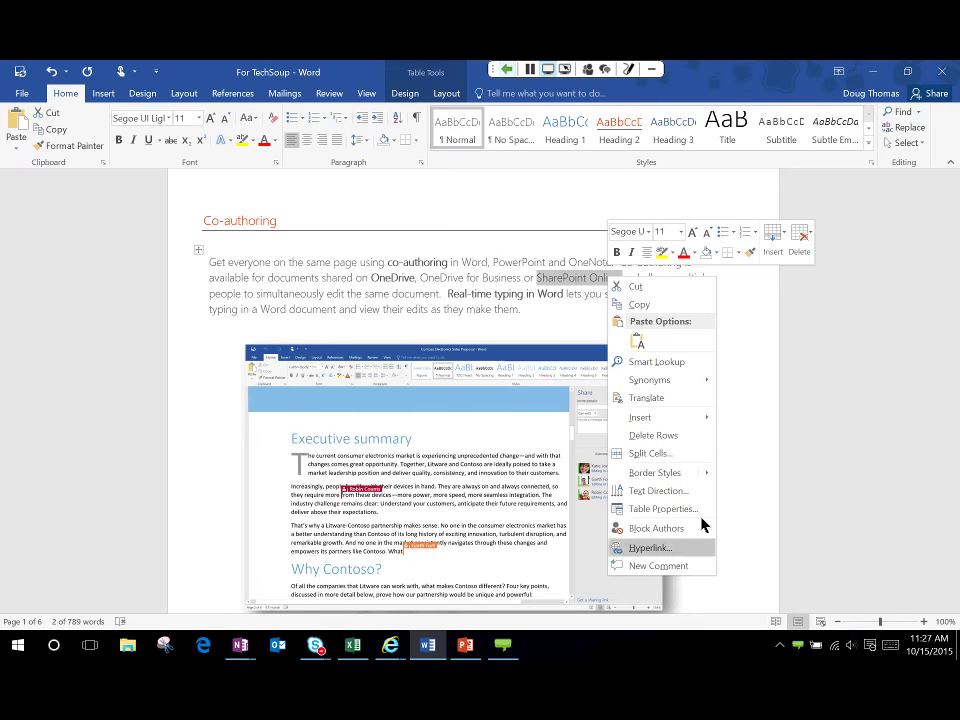
{"action": "left_click", "coordinate": [678, 365]}
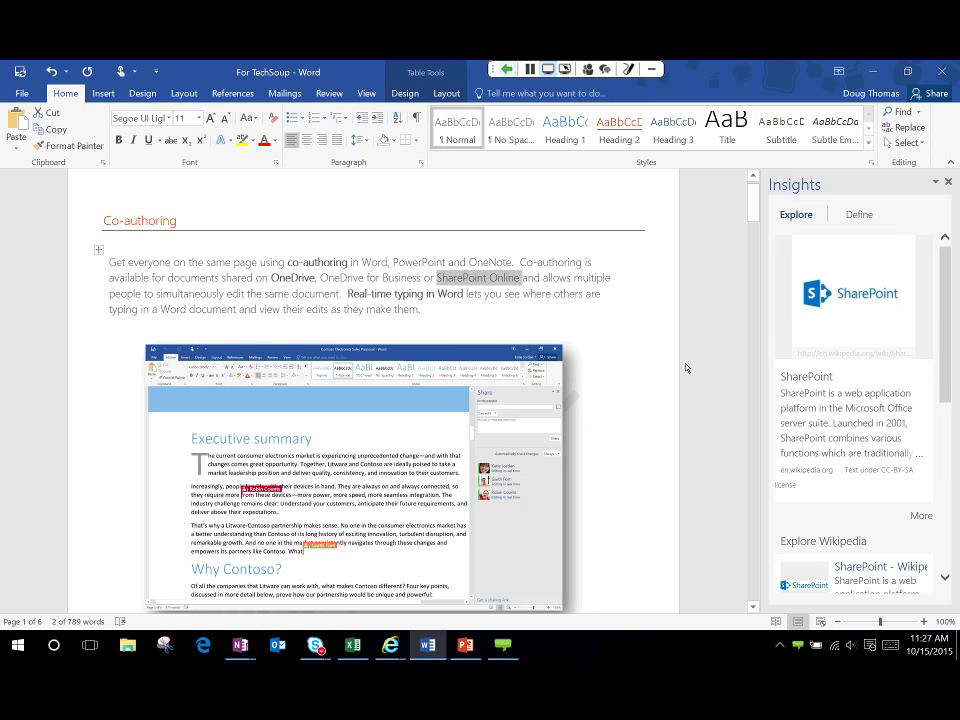
{"action": "scroll", "coordinate": [904, 418], "scroll_direction": "down", "scroll_amount": 3}
{"action": "scroll", "coordinate": [904, 418], "scroll_direction": "down", "scroll_amount": 4}
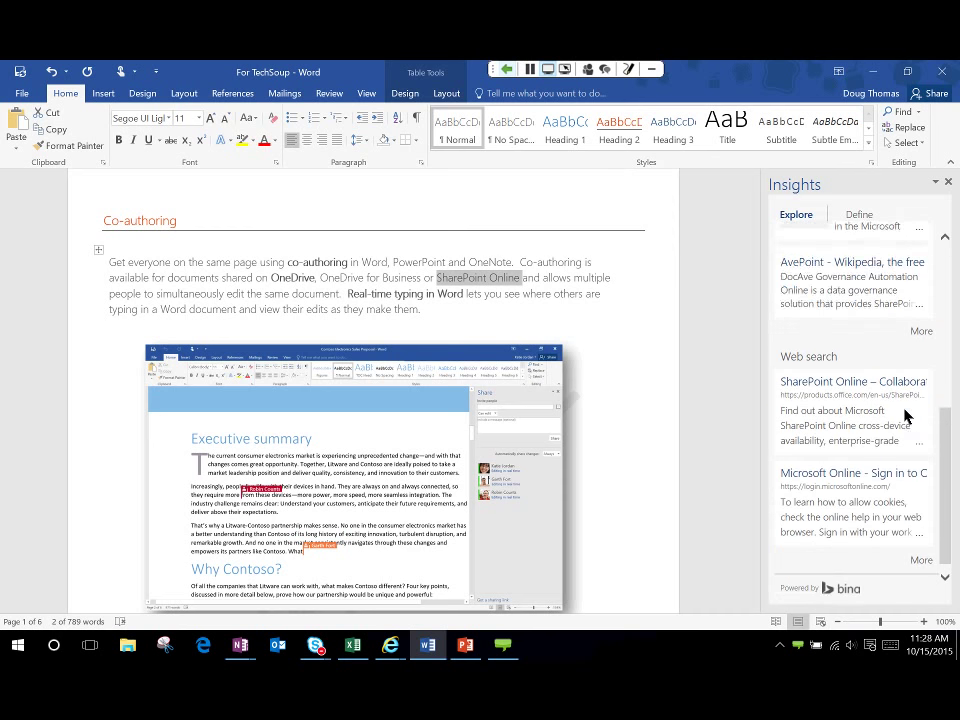
{"action": "scroll", "coordinate": [904, 418], "scroll_direction": "up", "scroll_amount": 7}
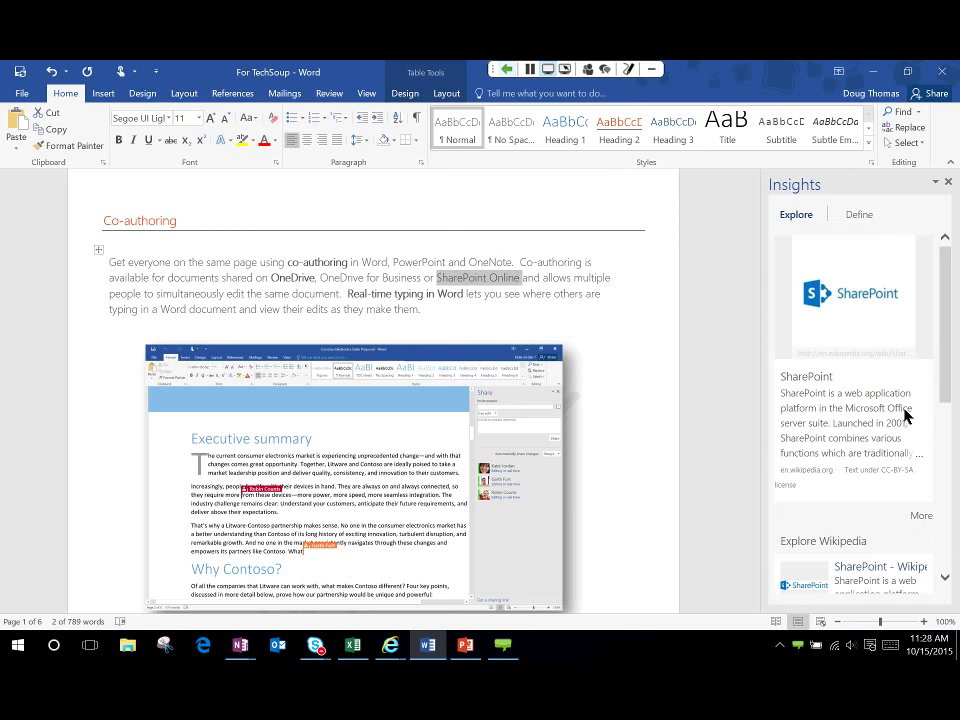
Show the commands available for the whole first Co-authoring paragraph, dismiss them and close the Insights results
{"action": "left_click", "coordinate": [459, 321]}
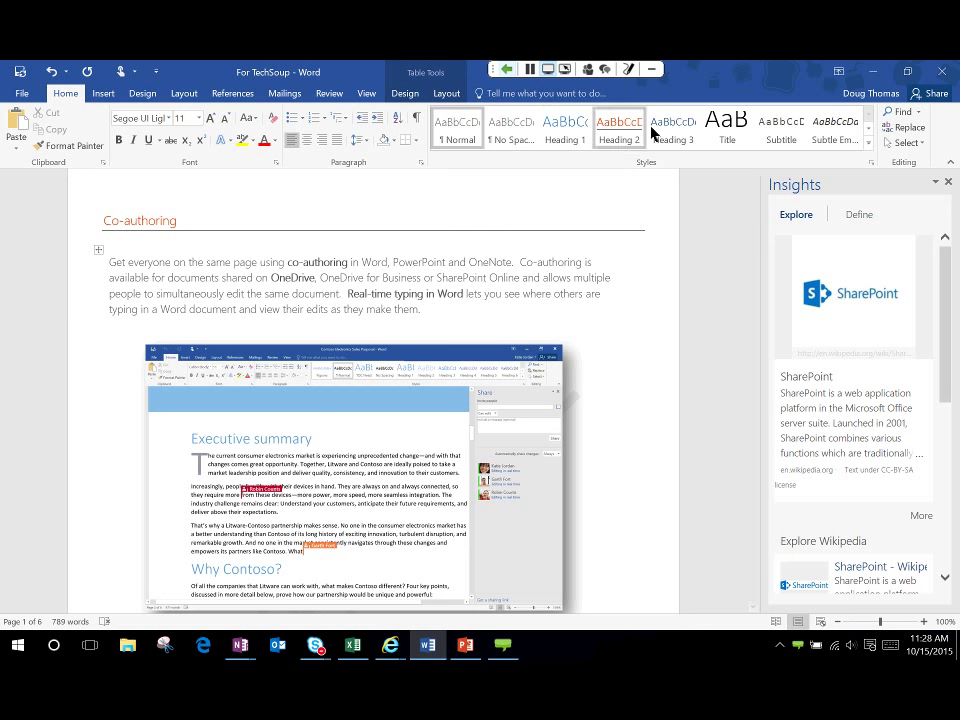
{"action": "triple_click", "coordinate": [462, 288]}
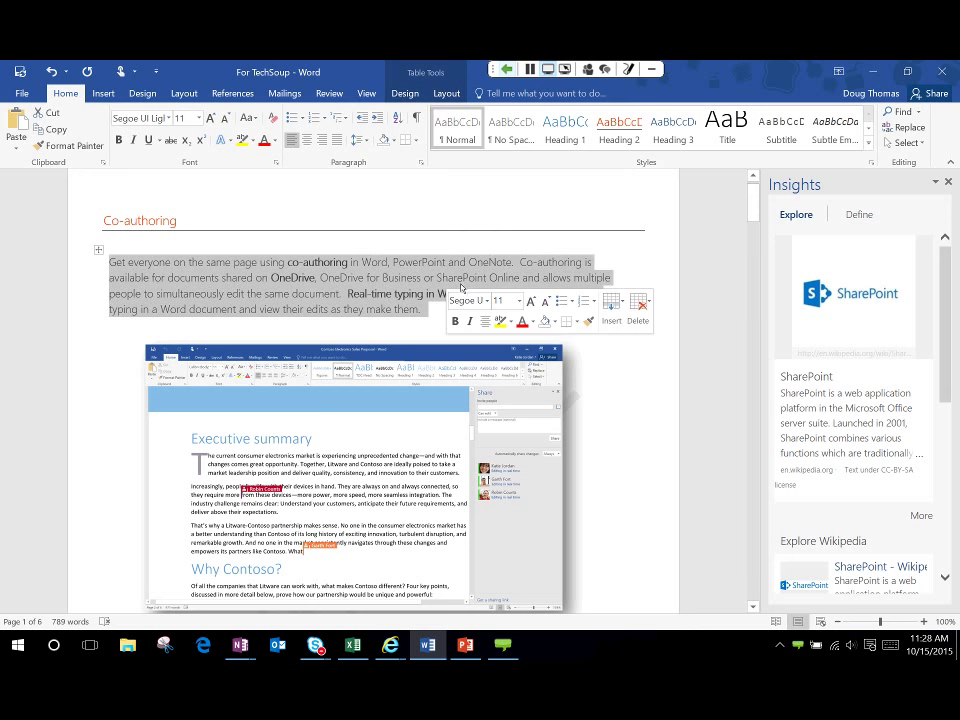
{"action": "right_click", "coordinate": [460, 287]}
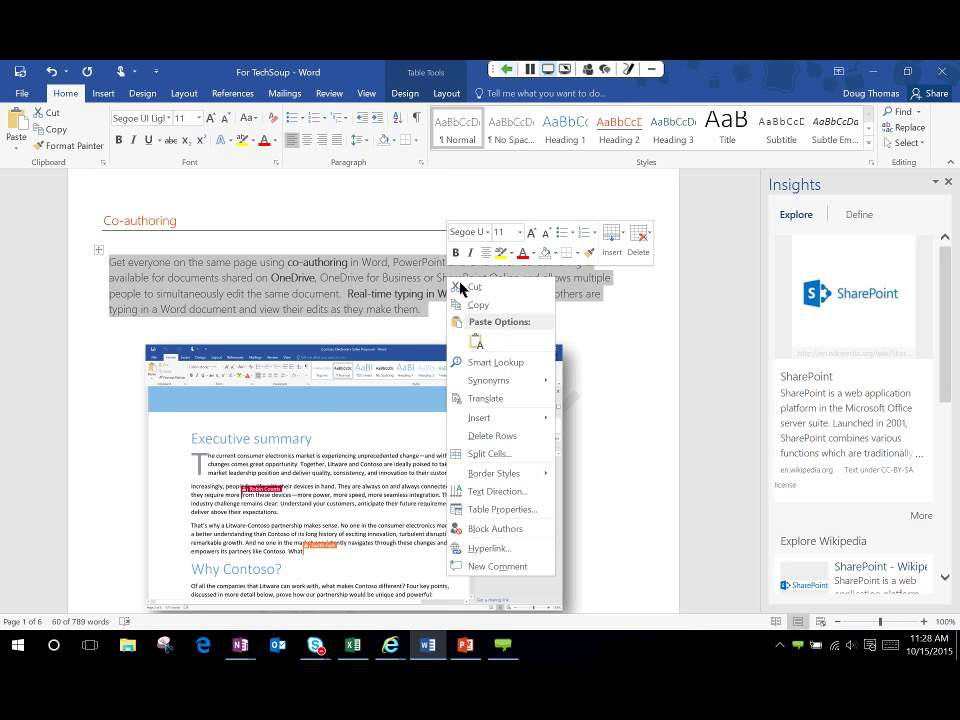
{"action": "left_click", "coordinate": [558, 95]}
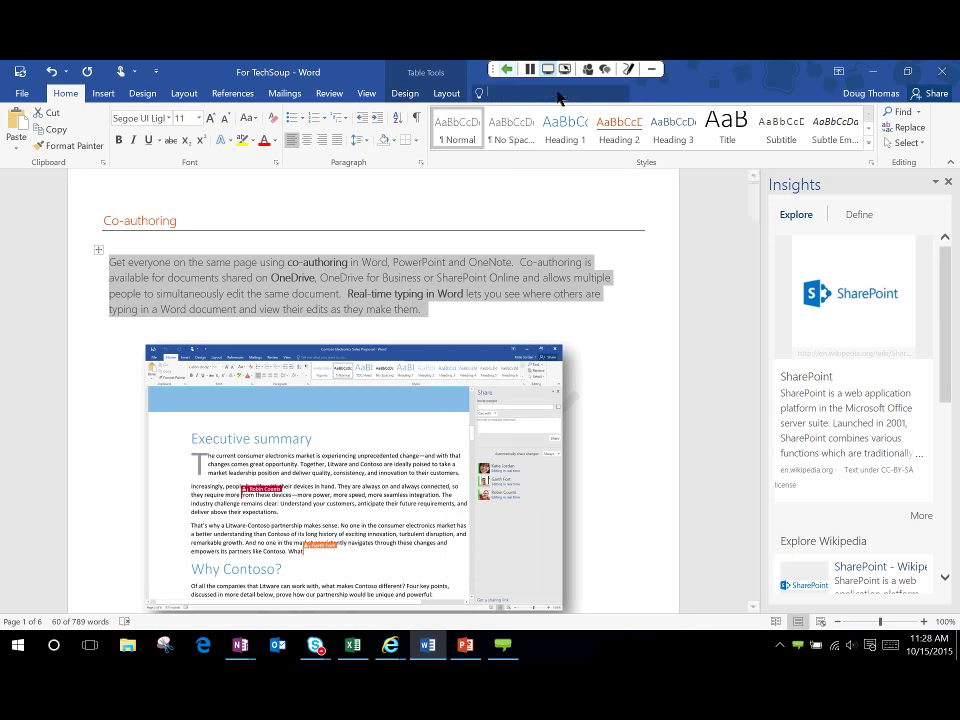
{"action": "left_click", "coordinate": [674, 294]}
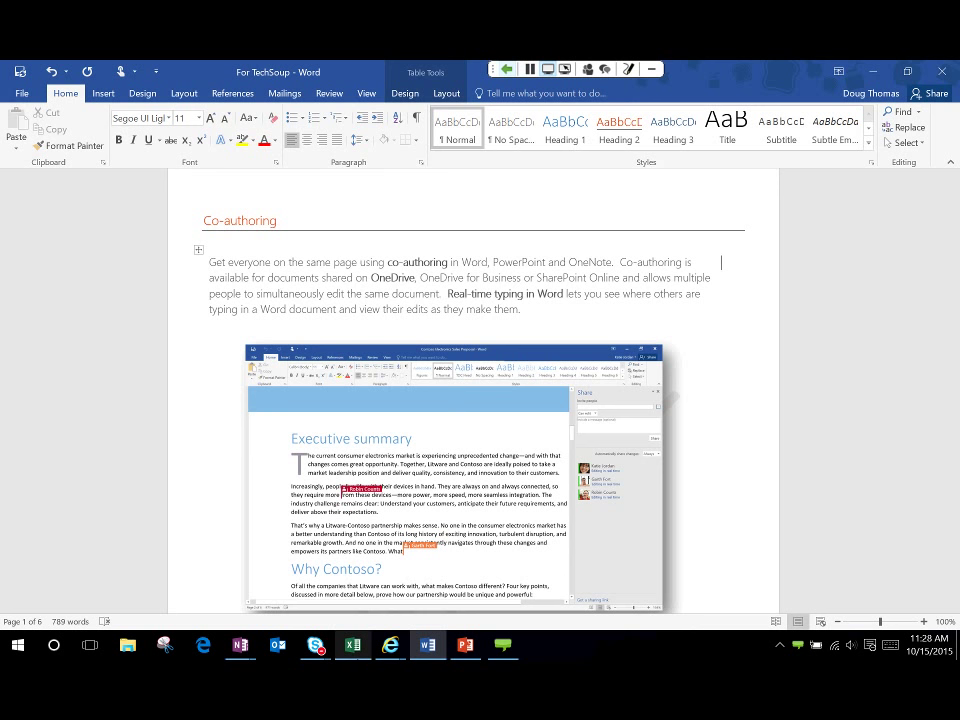
Switch to the Internet Sales workbook in Excel, show the Charts sheet and close the Workbook Queries list
{"action": "mouse_move", "coordinate": [352, 645]}
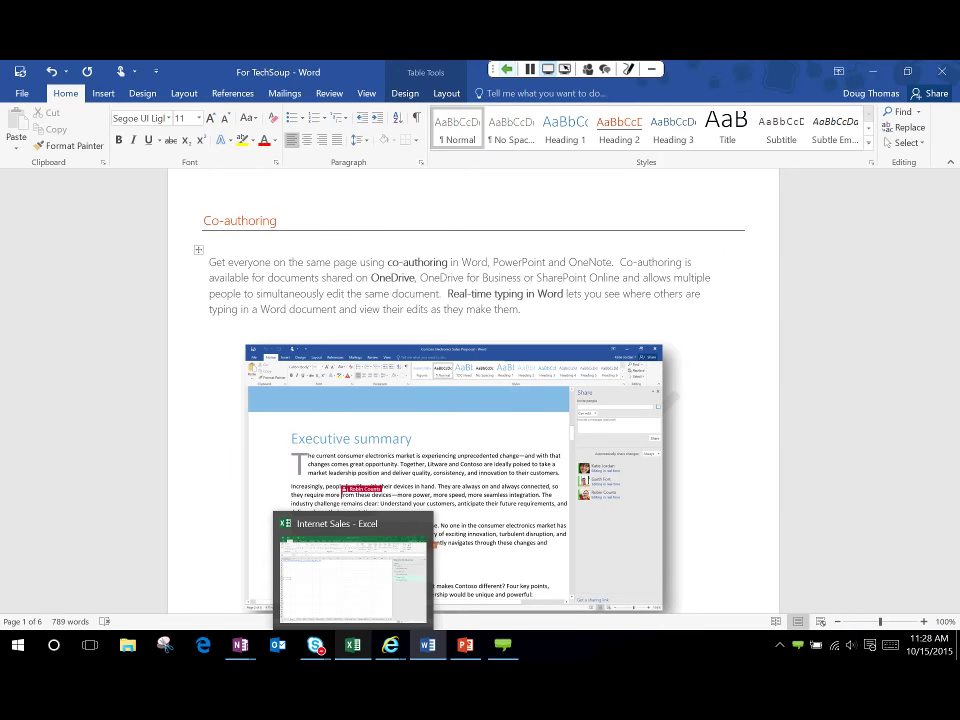
{"action": "left_click", "coordinate": [352, 645]}
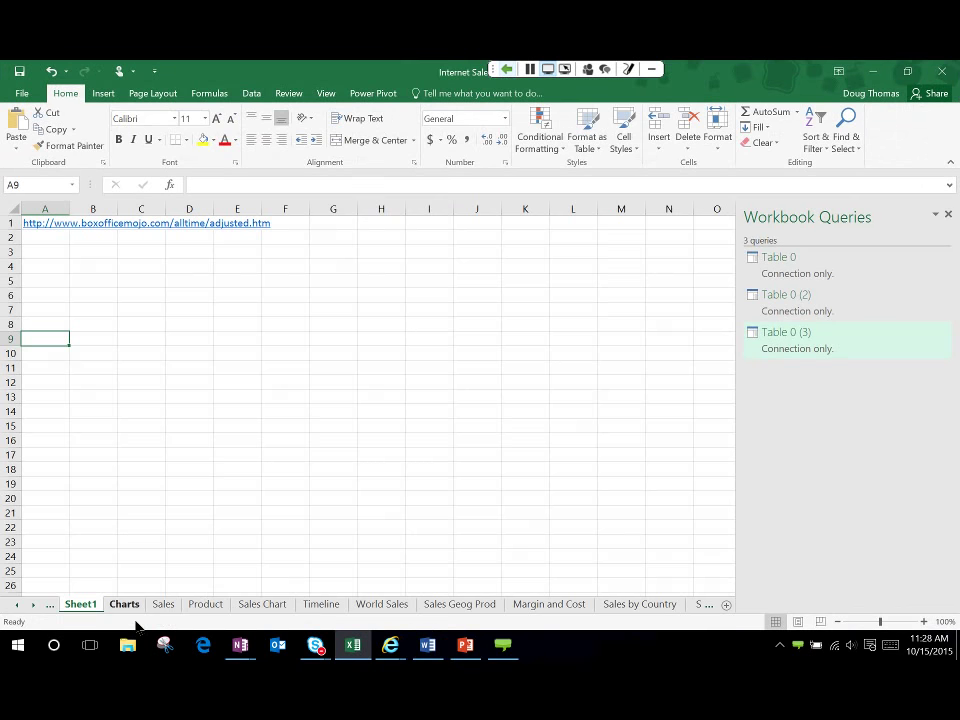
{"action": "left_click", "coordinate": [126, 604]}
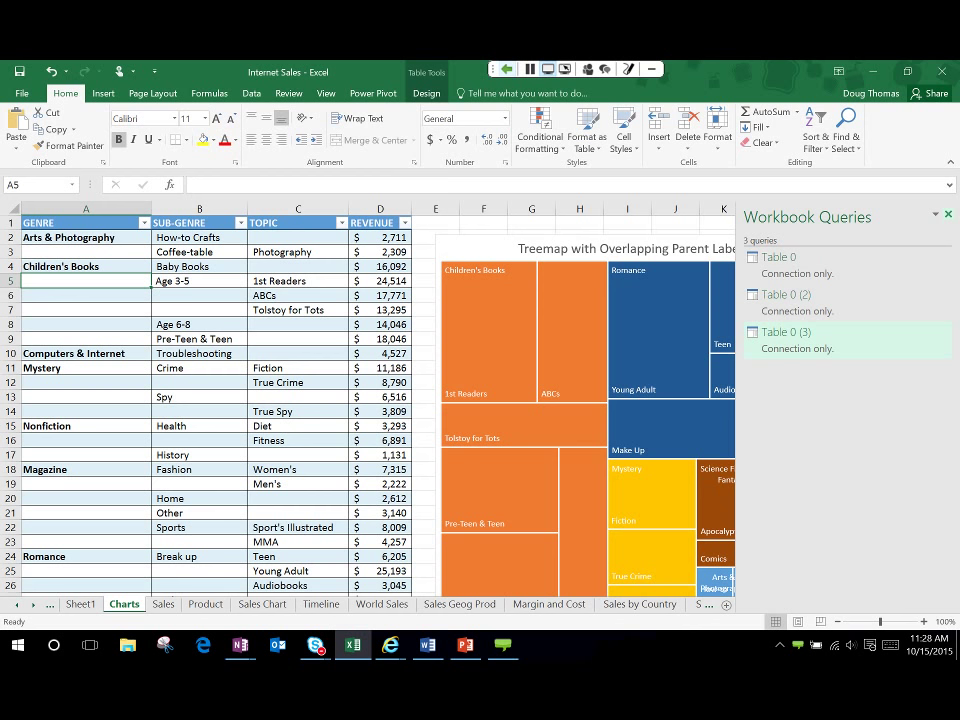
{"action": "left_click", "coordinate": [948, 214]}
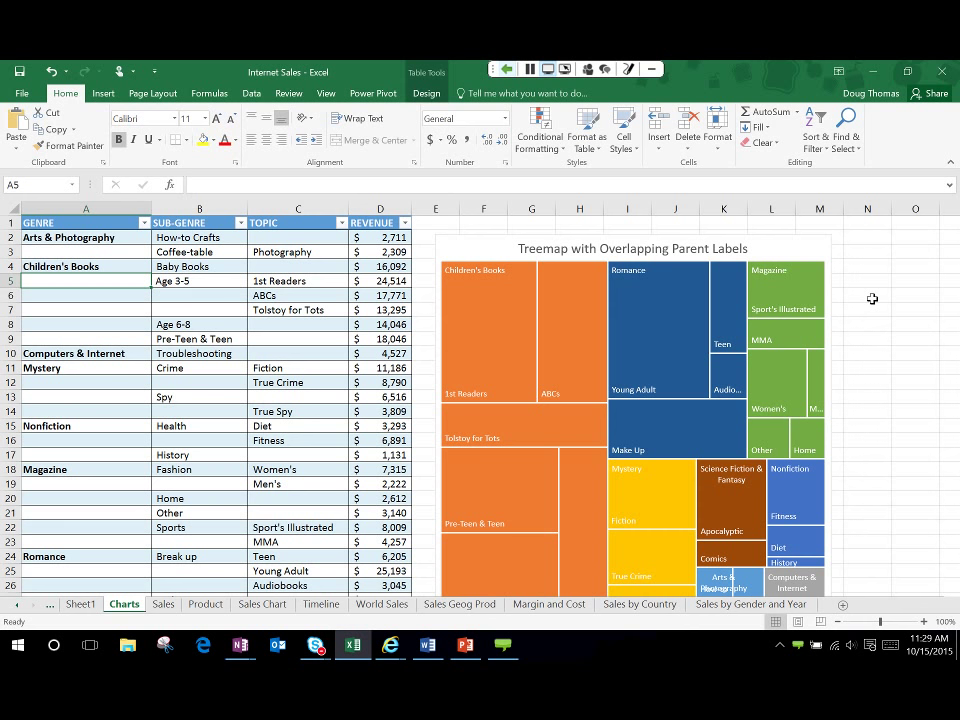
Examine the treemap and sunburst charts built from the genre revenue table on the Charts sheet
{"action": "scroll", "coordinate": [910, 327], "scroll_direction": "down", "scroll_amount": 4}
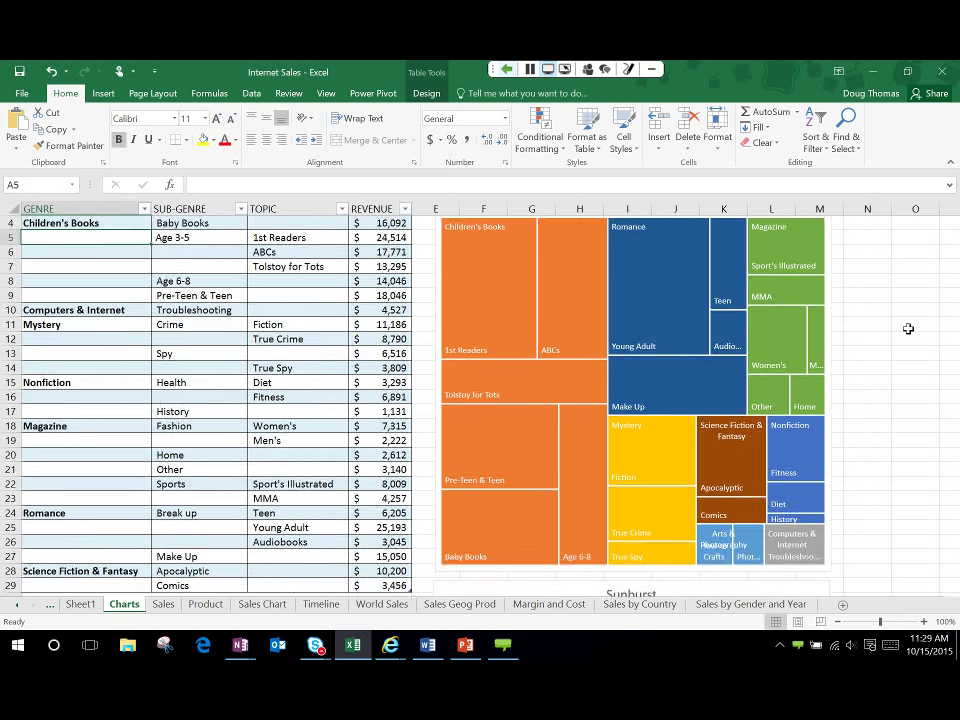
{"action": "scroll", "coordinate": [912, 327], "scroll_direction": "down", "scroll_amount": 4}
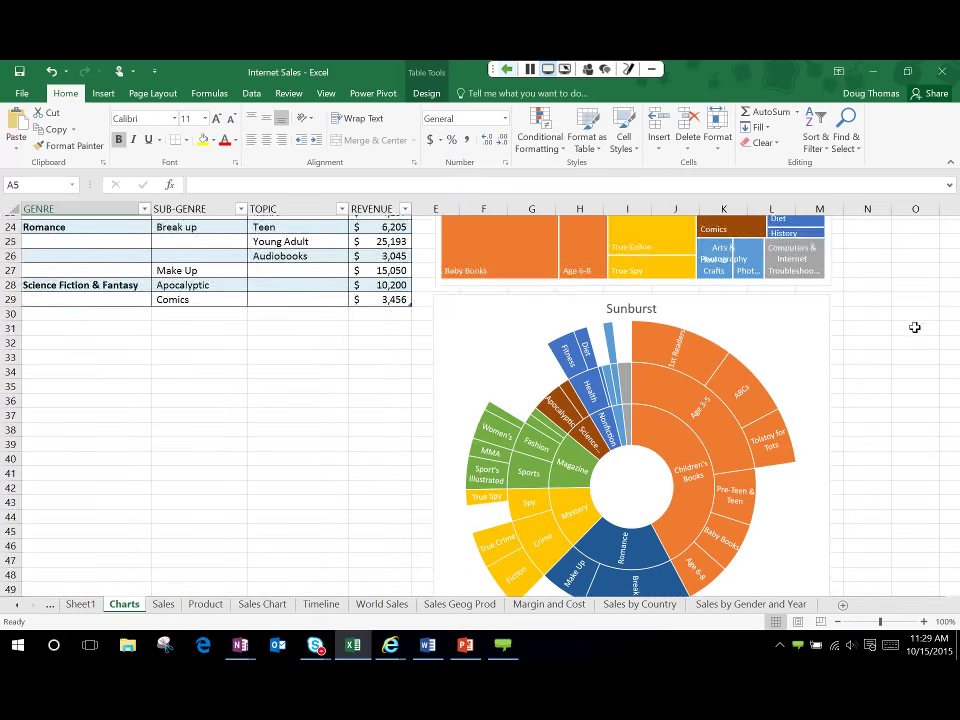
{"action": "scroll", "coordinate": [915, 325], "scroll_direction": "up", "scroll_amount": 3}
{"action": "scroll", "coordinate": [921, 323], "scroll_direction": "up", "scroll_amount": 5}
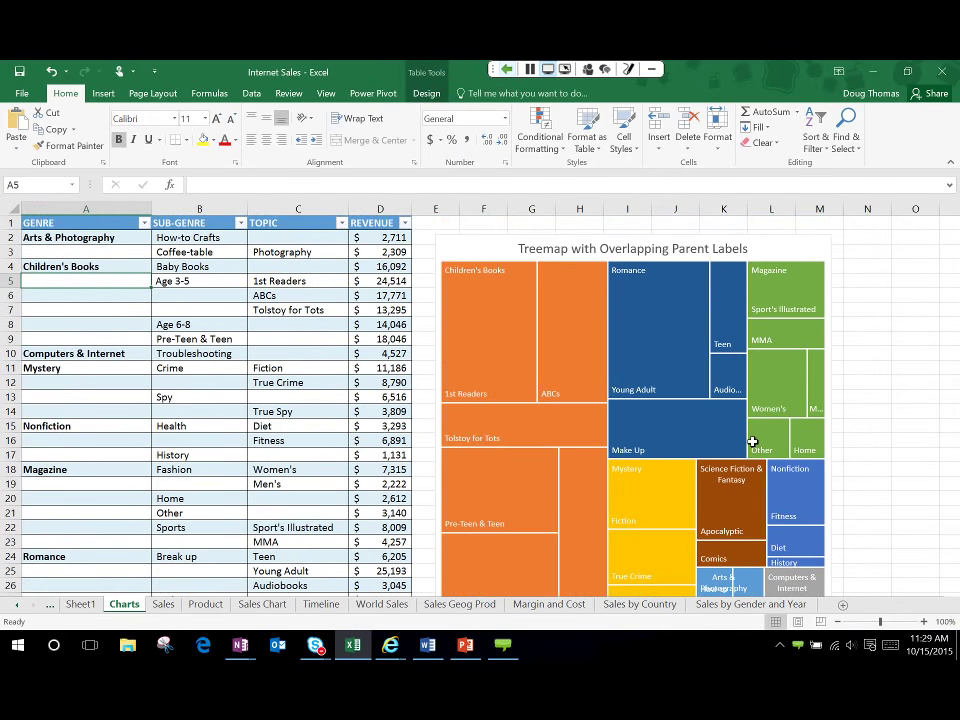
{"action": "scroll", "coordinate": [898, 421], "scroll_direction": "down", "scroll_amount": 6}
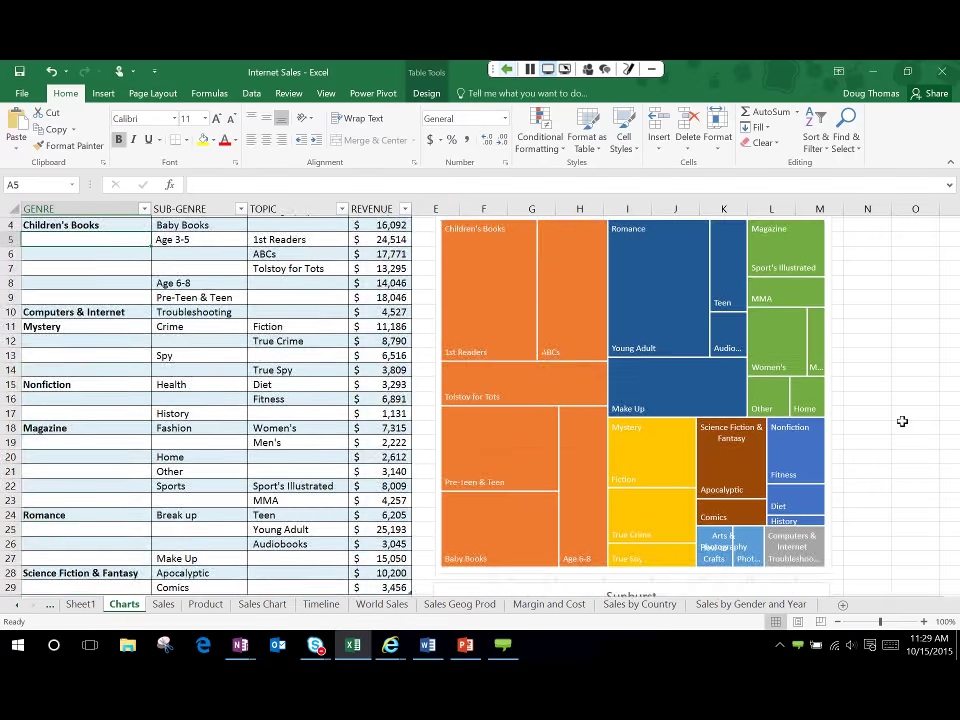
{"action": "scroll", "coordinate": [903, 421], "scroll_direction": "down", "scroll_amount": 3}
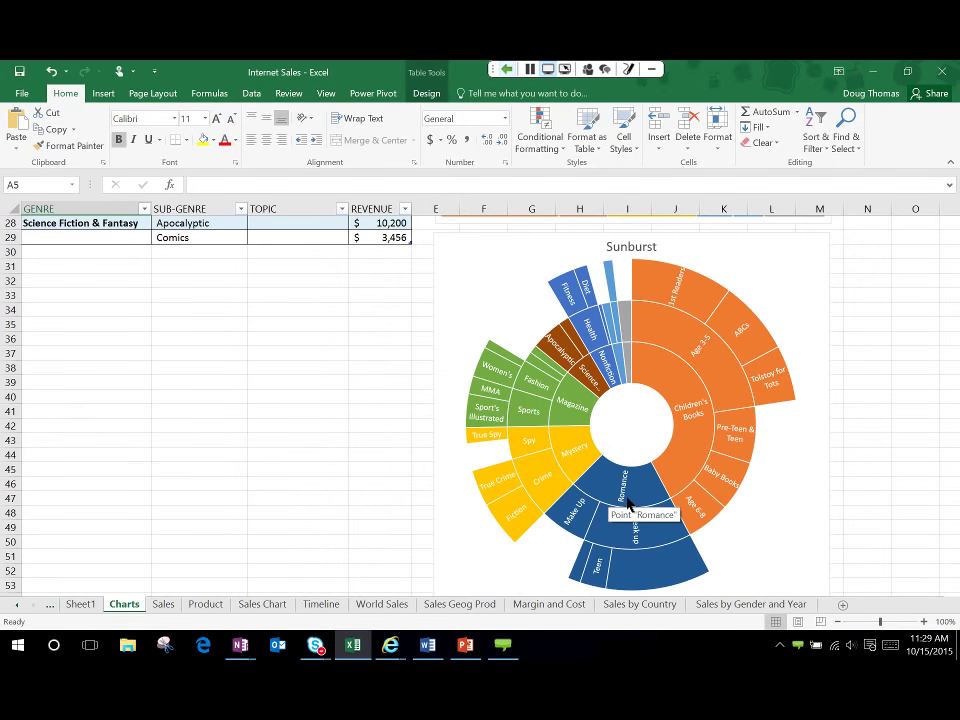
{"action": "scroll", "coordinate": [640, 500], "scroll_direction": "up", "scroll_amount": 2}
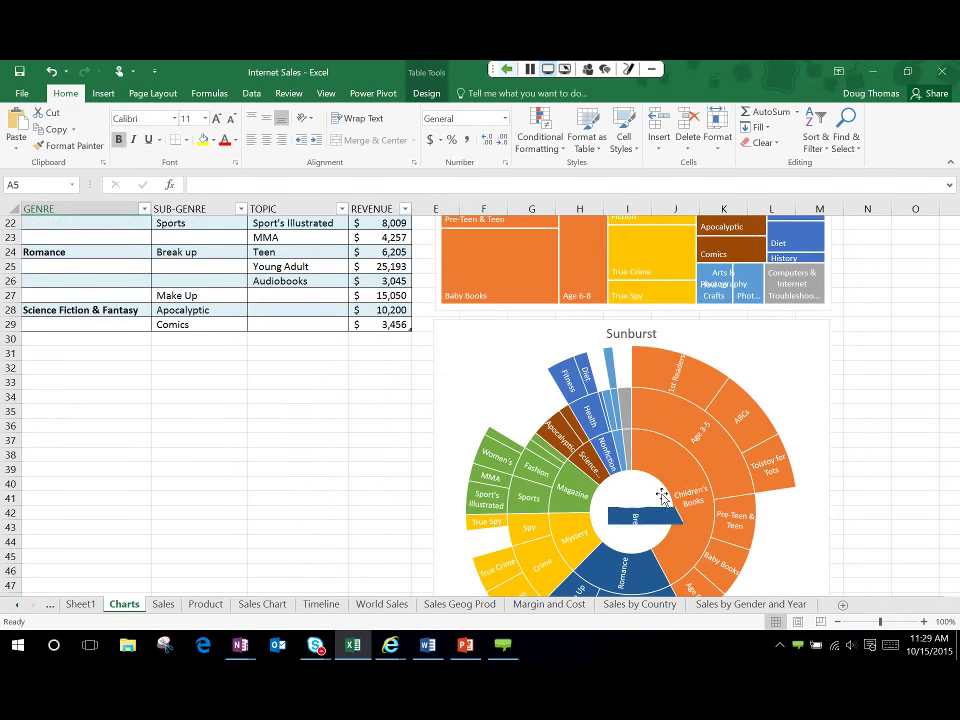
{"action": "scroll", "coordinate": [343, 401], "scroll_direction": "up", "scroll_amount": 4}
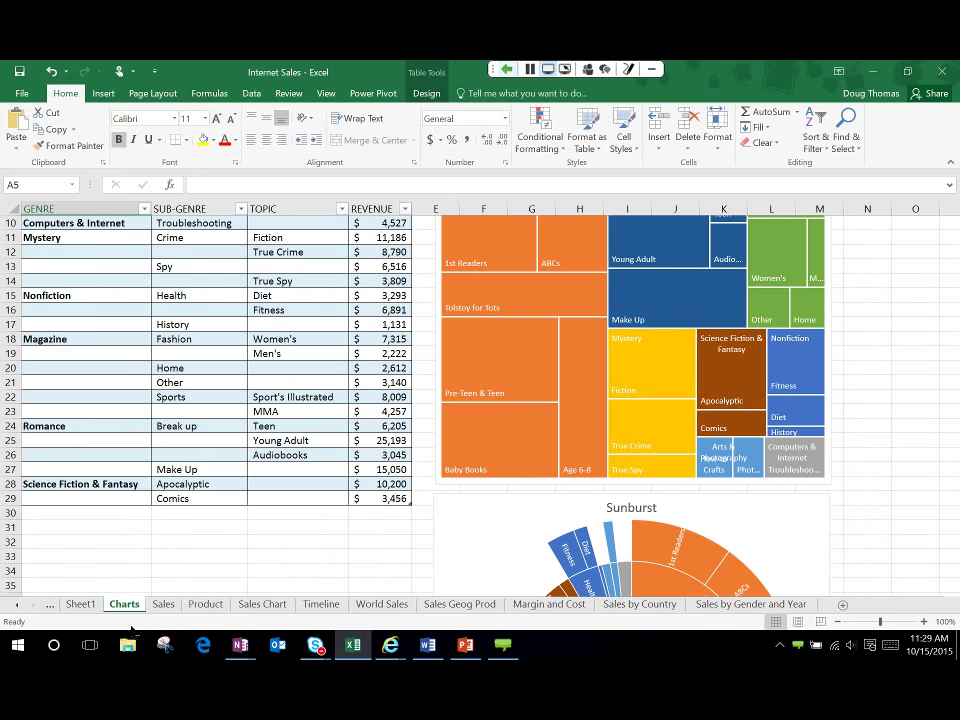
Copy the boxofficemojo.com web address from cell A1 of Sheet1
{"action": "left_click", "coordinate": [80, 604]}
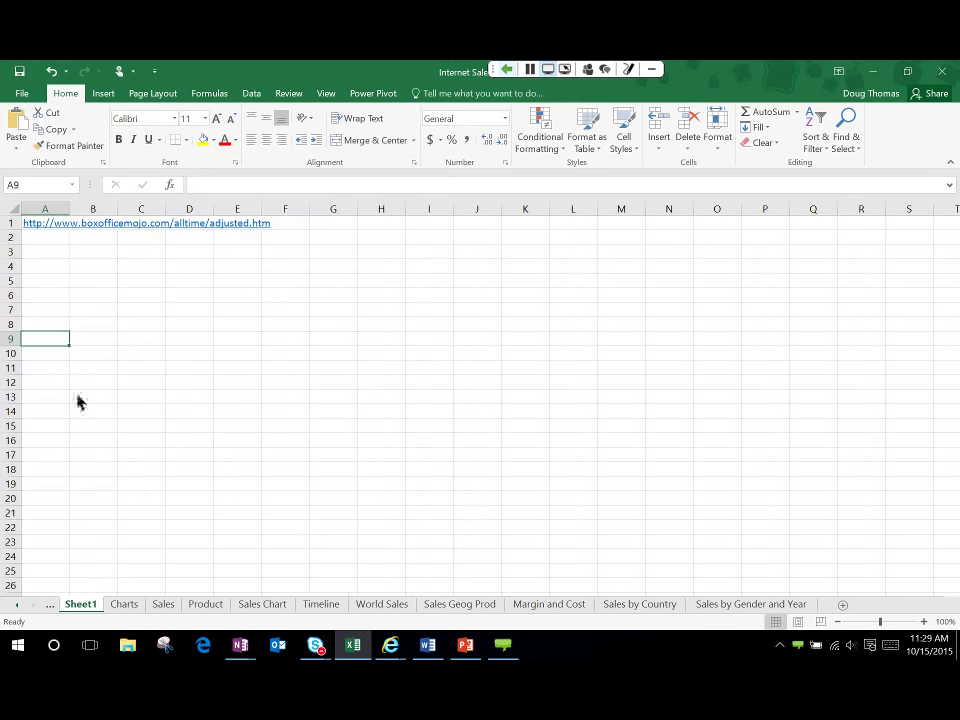
{"action": "left_click", "coordinate": [35, 228]}
{"action": "key", "text": "ctrl+c"}
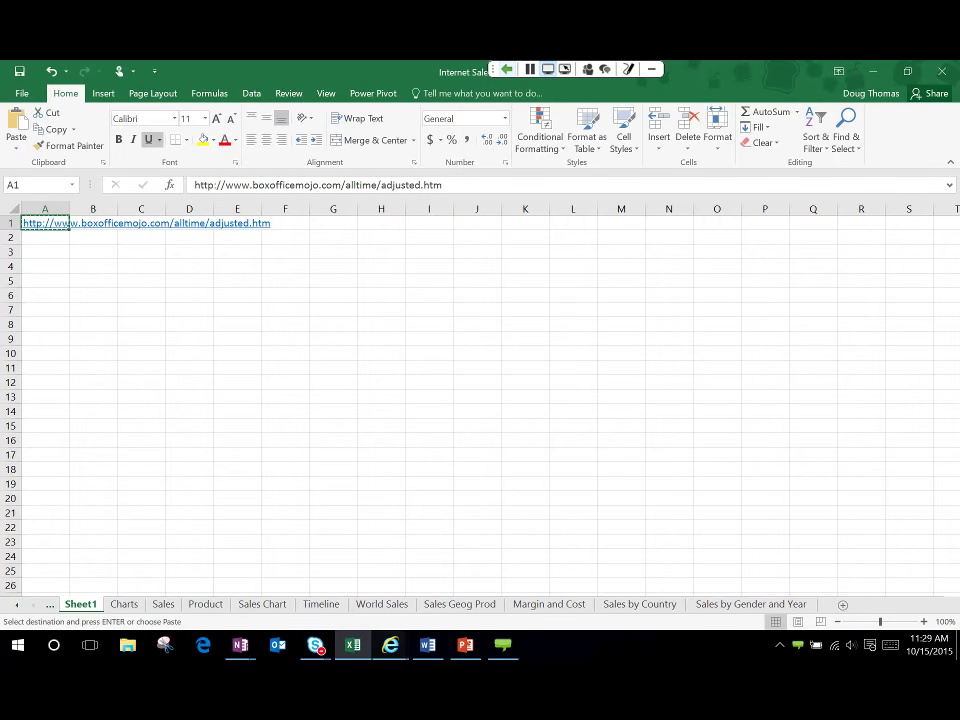
Switch to the All Time Box Office page in Internet Explorer and examine the Domestic Grosses table's rows
{"action": "mouse_move", "coordinate": [390, 645]}
{"action": "left_click", "coordinate": [645, 601]}
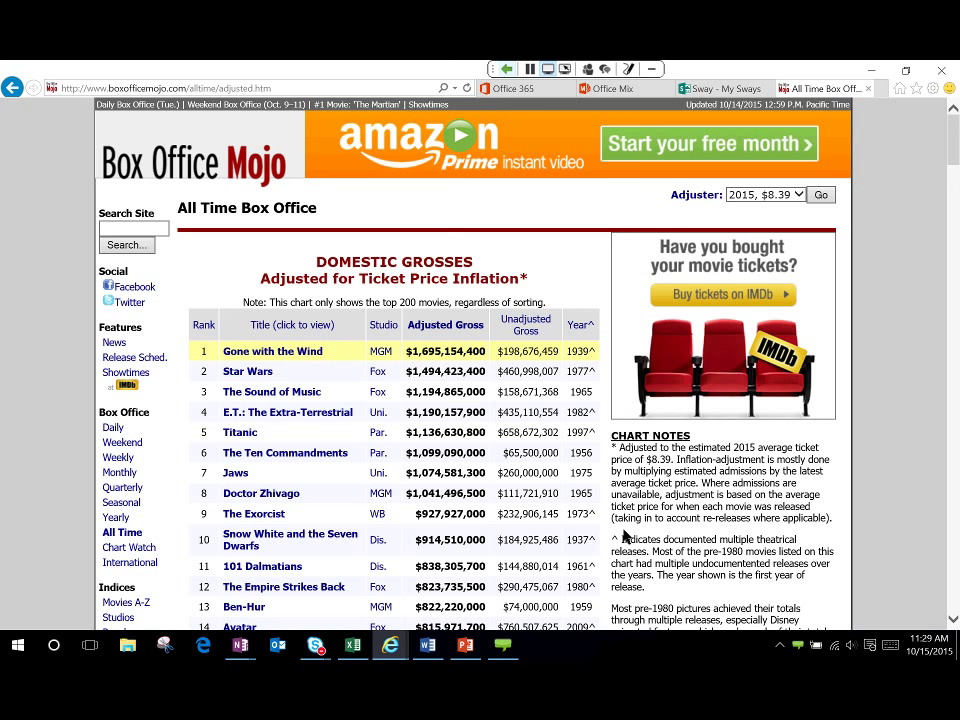
{"action": "left_click_drag", "start_coordinate": [623, 537], "coordinate": [225, 371]}
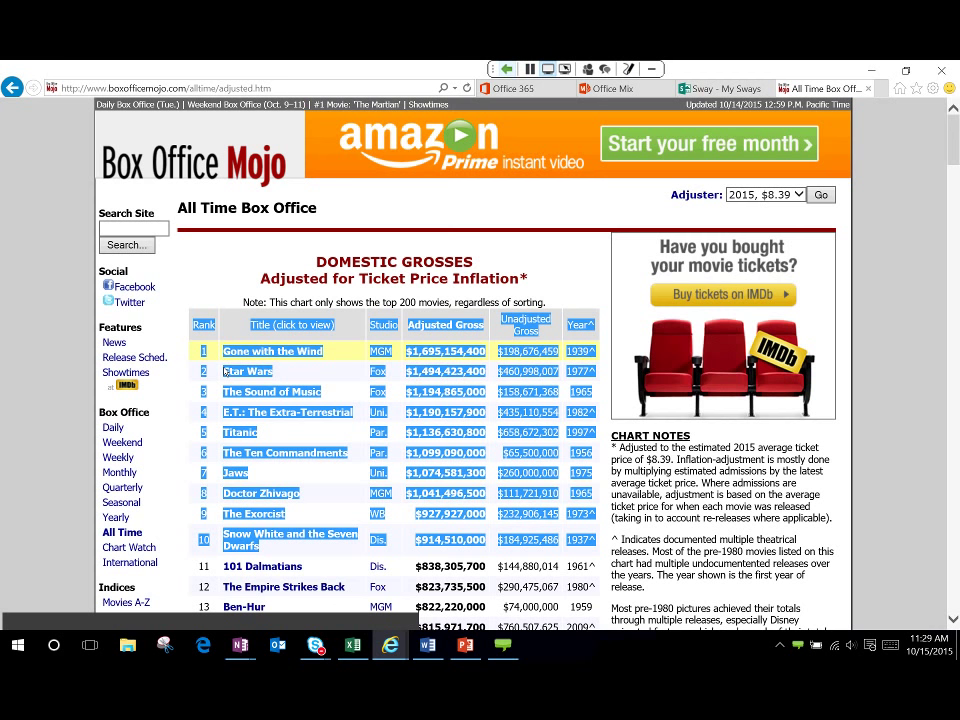
{"action": "left_click_drag", "start_coordinate": [209, 337], "coordinate": [200, 307]}
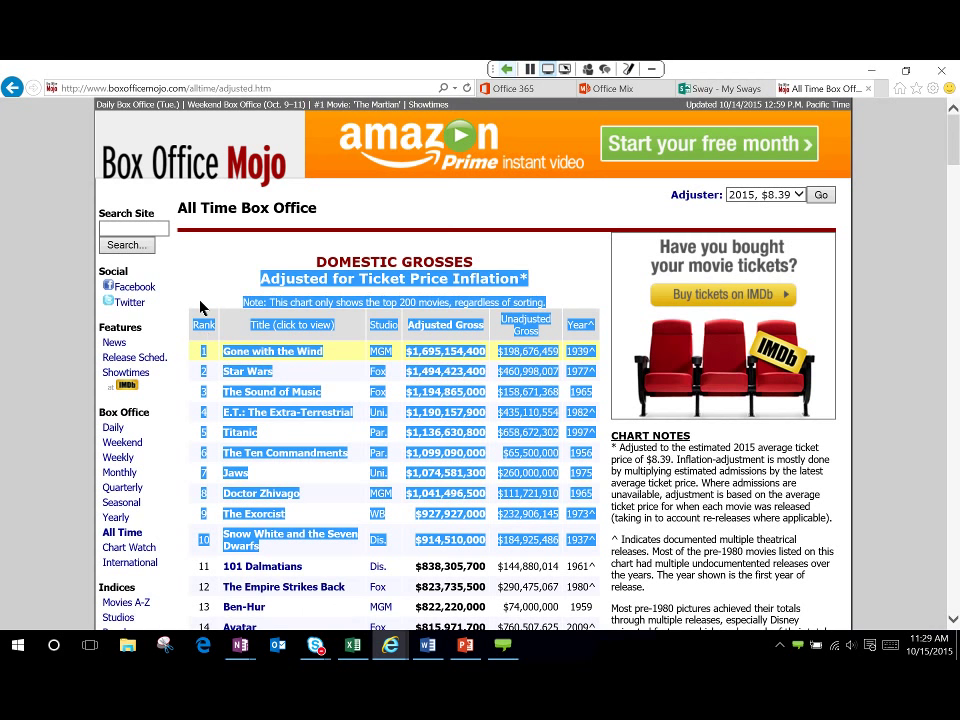
{"action": "left_click", "coordinate": [204, 292]}
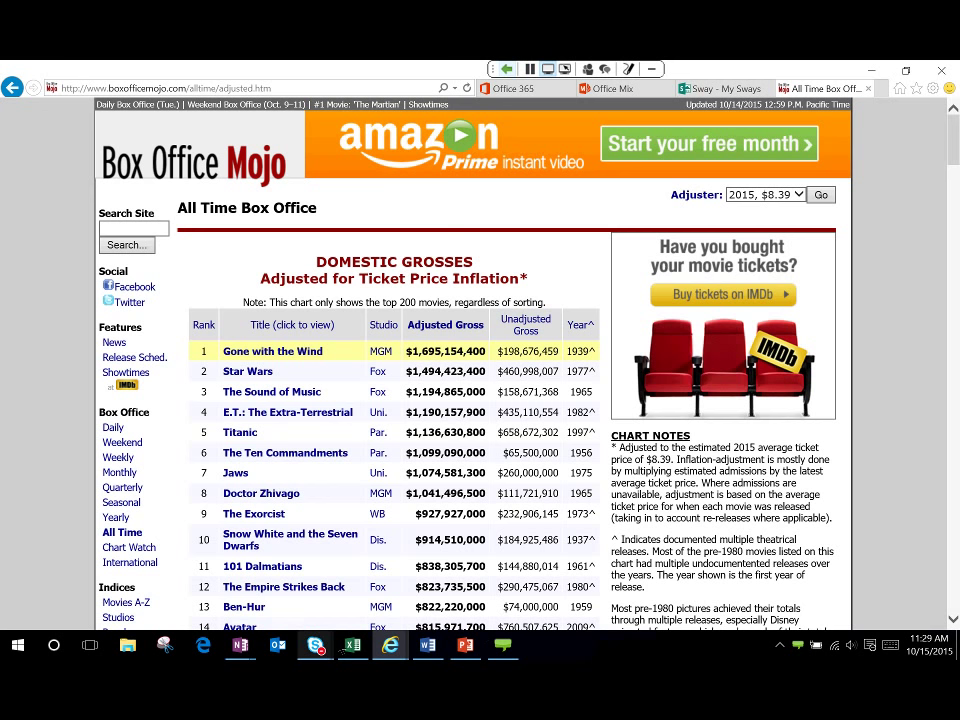
{"action": "left_click", "coordinate": [352, 645]}
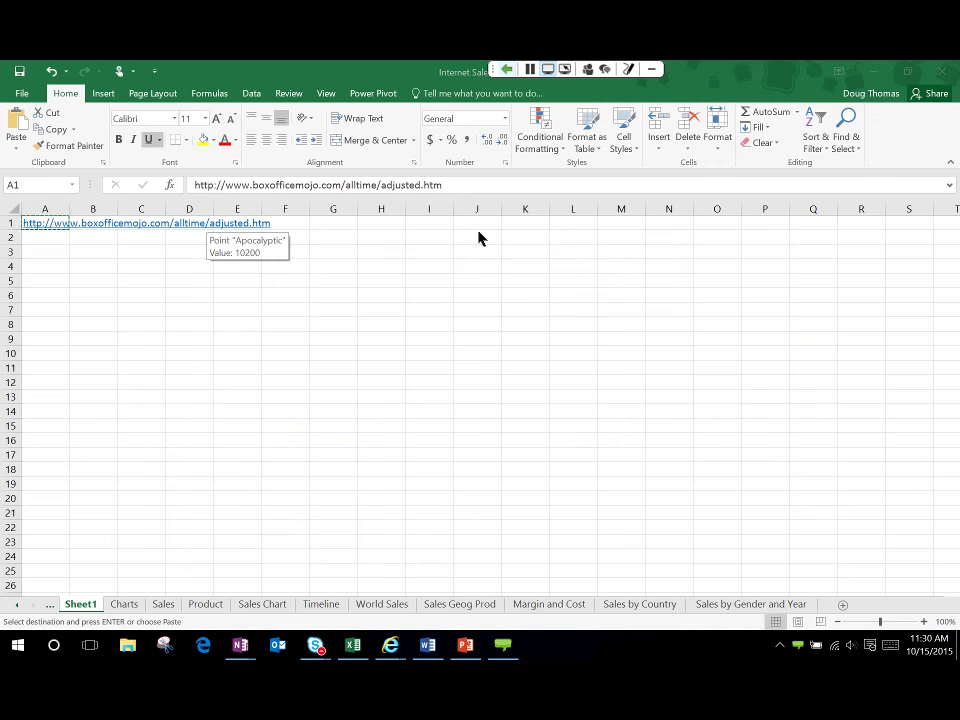
{"action": "left_click", "coordinate": [252, 93]}
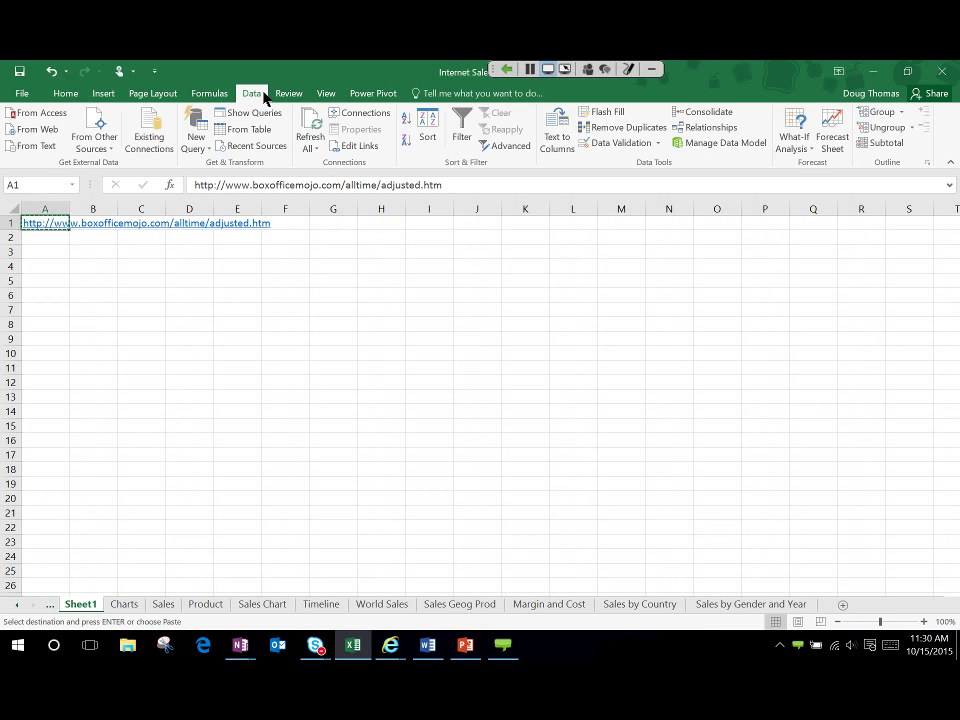
{"action": "left_click", "coordinate": [208, 150]}
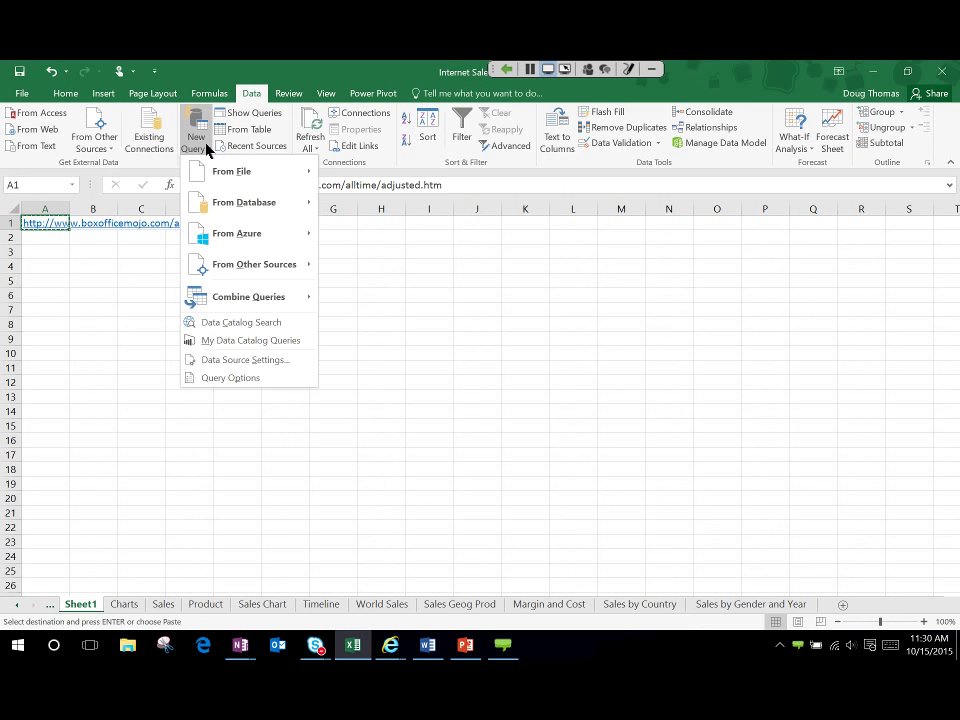
{"action": "mouse_move", "coordinate": [235, 208]}
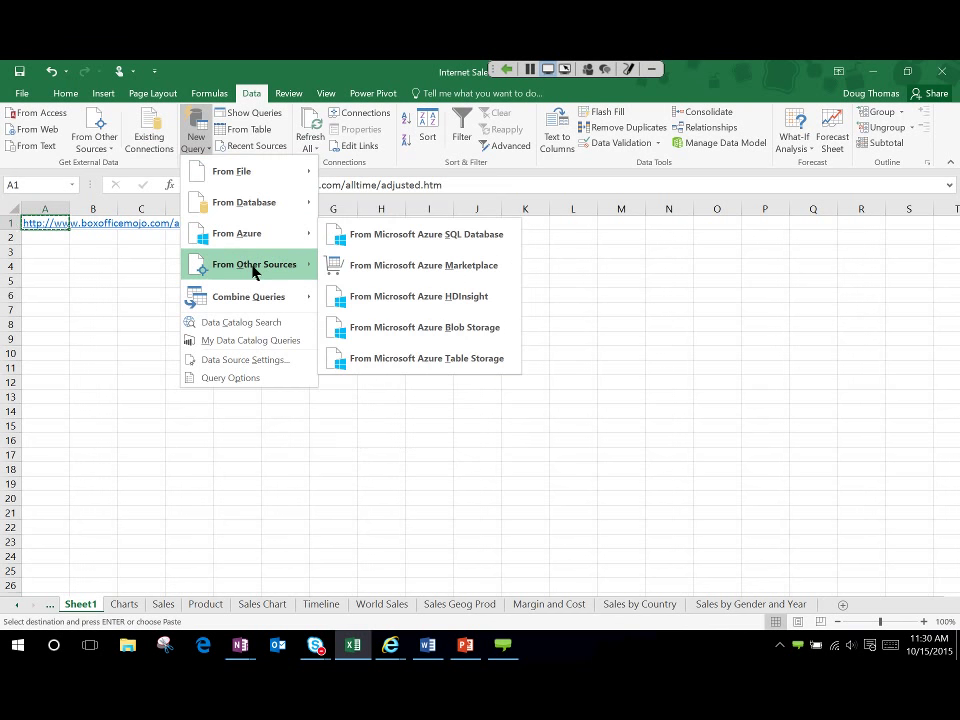
{"action": "mouse_move", "coordinate": [254, 272]}
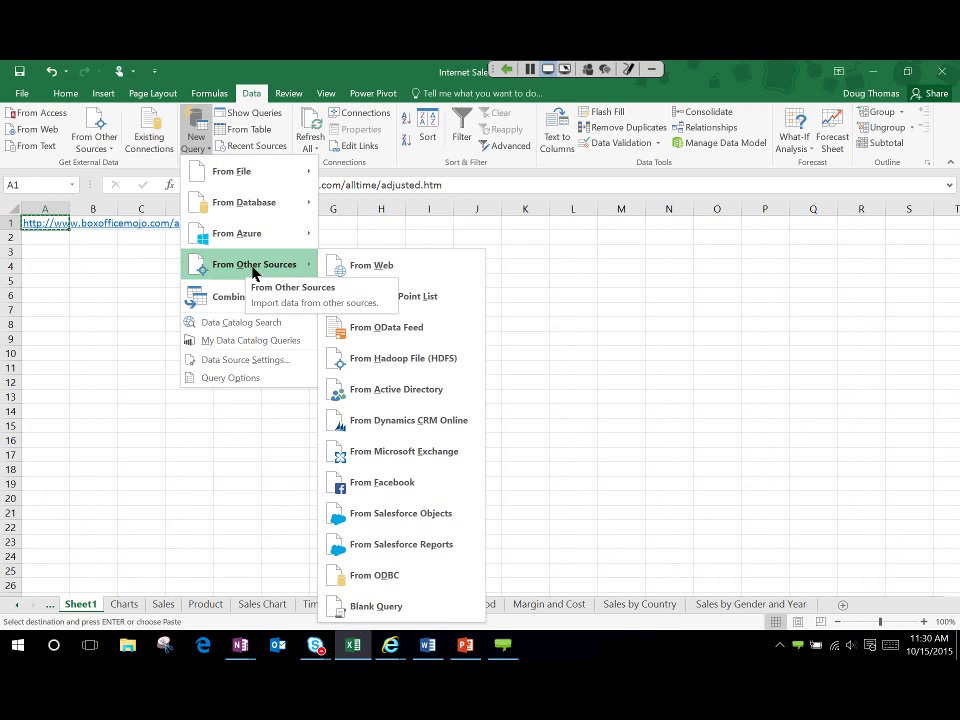
{"action": "left_click", "coordinate": [396, 283]}
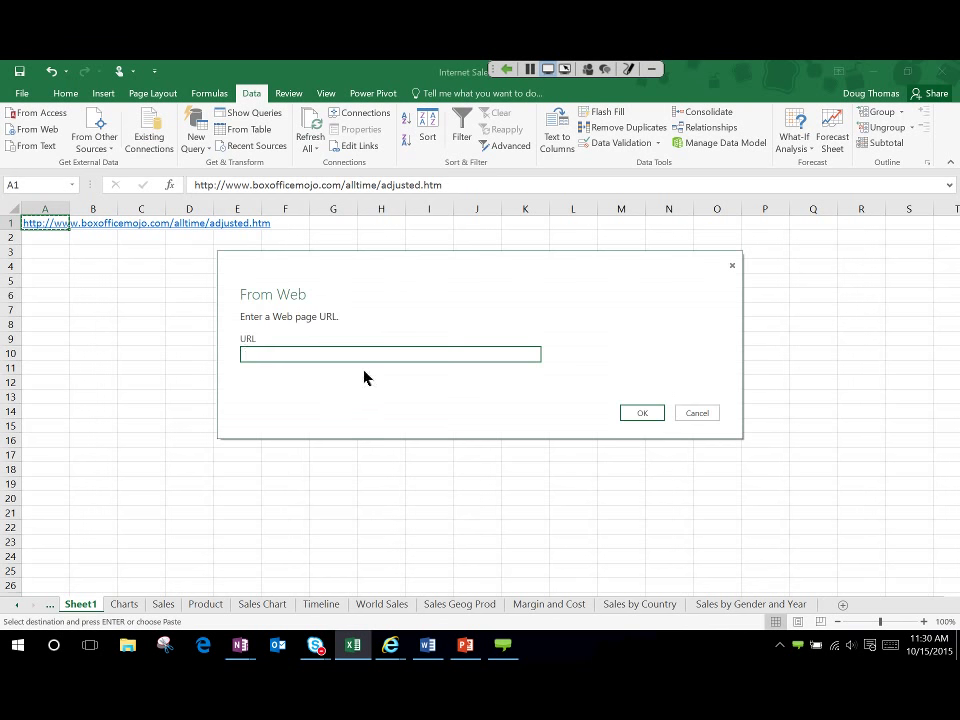
{"action": "key", "text": "ctrl+v"}
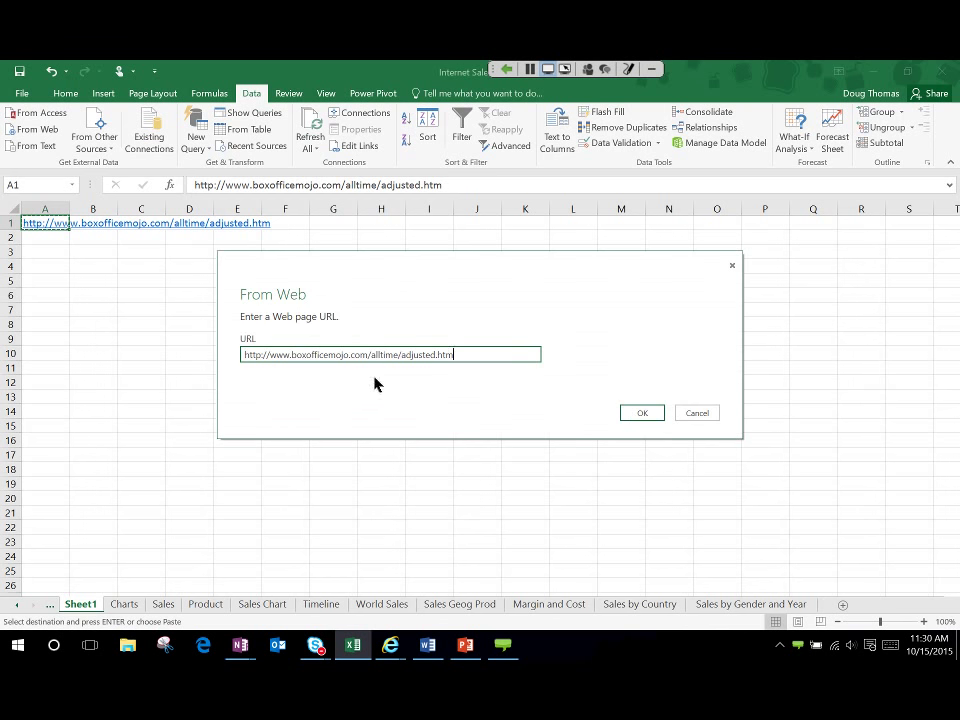
{"action": "left_click", "coordinate": [643, 413]}
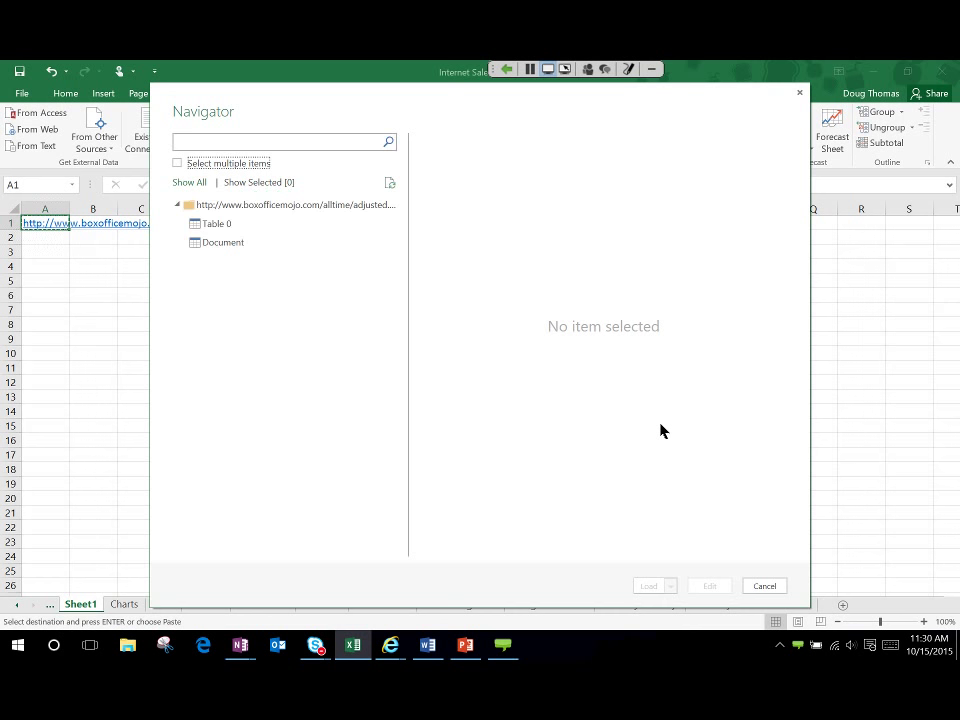
{"action": "left_click", "coordinate": [239, 230]}
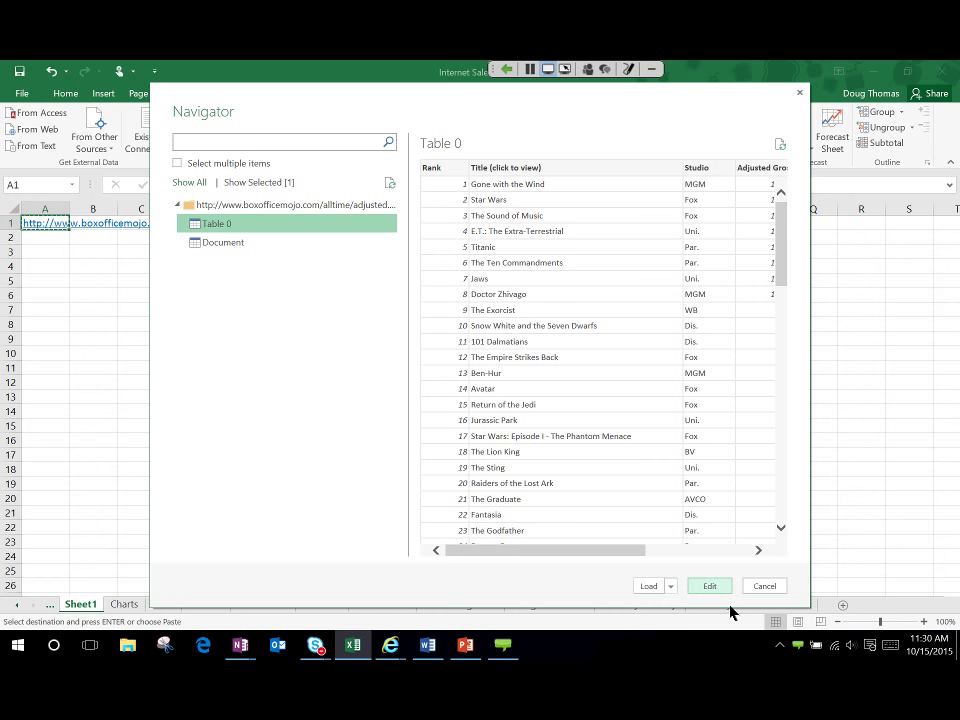
{"action": "left_click", "coordinate": [652, 587]}
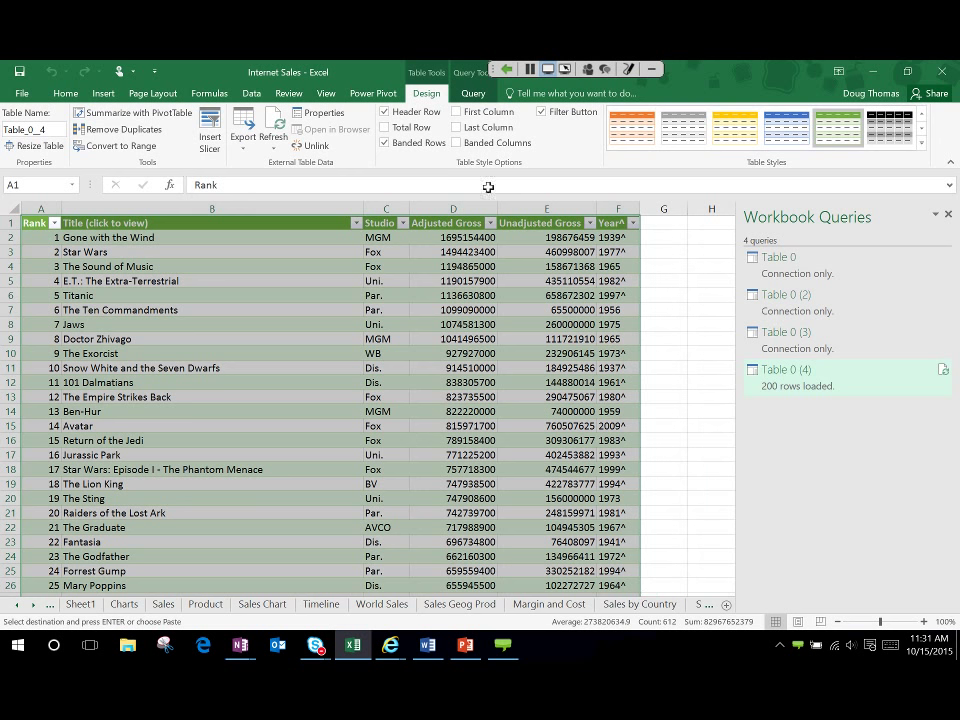
Apply the comma number style to the Adjusted Gross and Unadjusted Gross columns
{"action": "left_click", "coordinate": [360, 223]}
{"action": "key", "text": "Escape"}
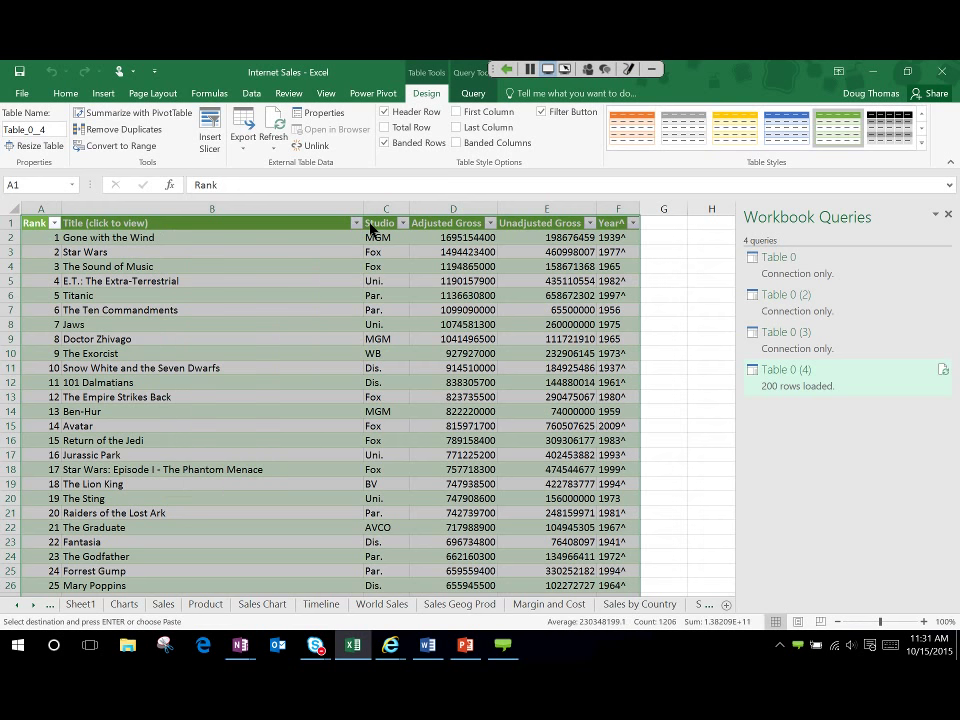
{"action": "left_click_drag", "start_coordinate": [489, 210], "coordinate": [551, 214]}
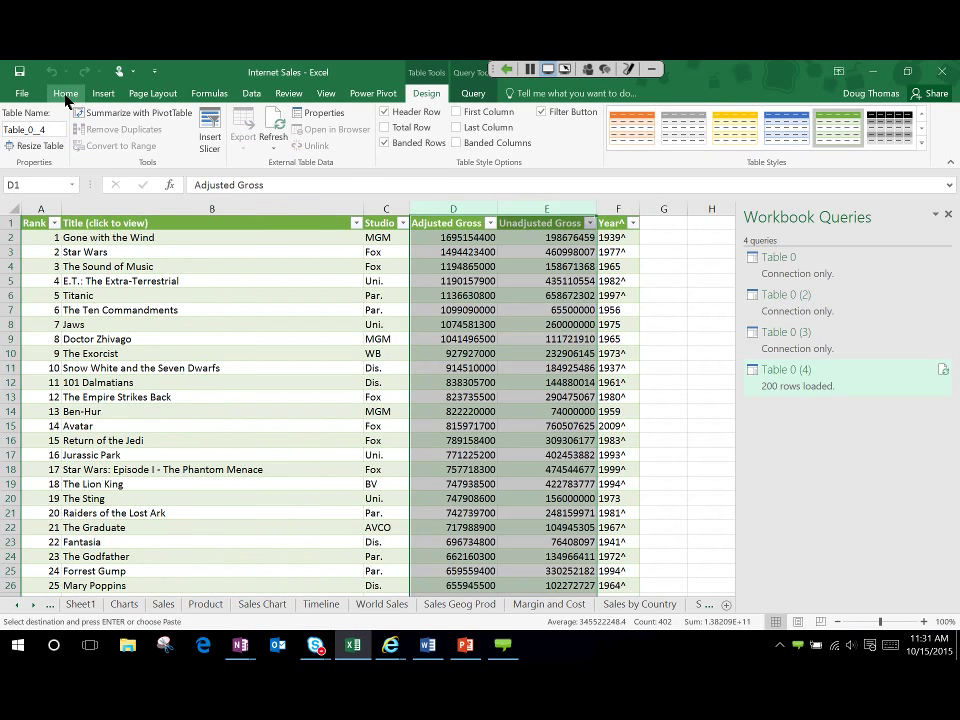
{"action": "left_click", "coordinate": [65, 93]}
{"action": "left_click", "coordinate": [467, 140]}
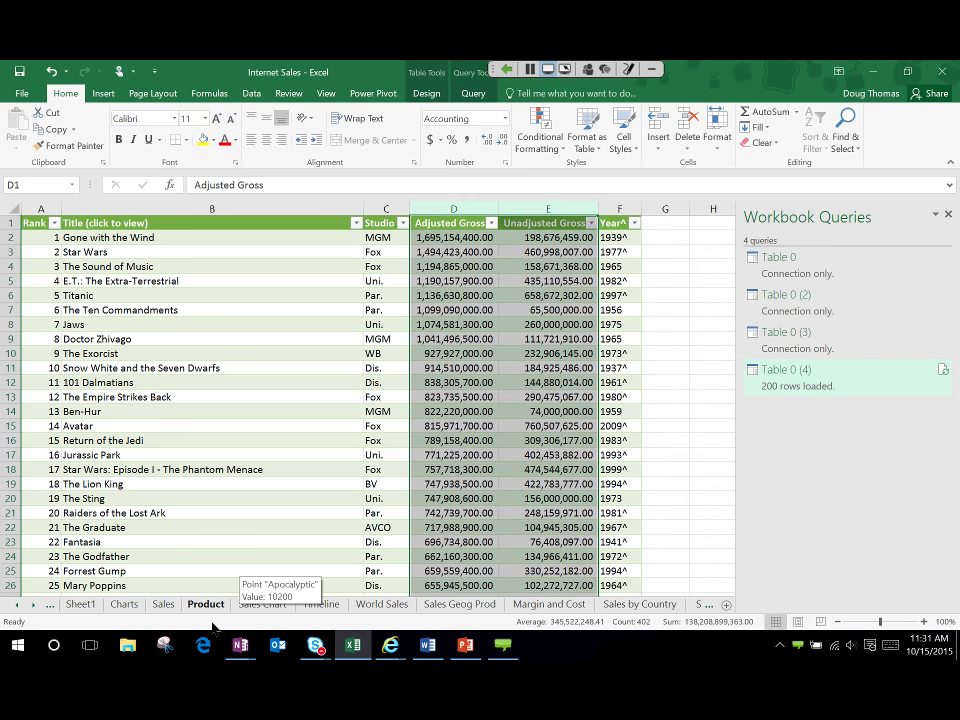
Preview a forecast worksheet for TotalProductCost on the Sales sheet, expand its options and close it without creating the sheet
{"action": "left_click", "coordinate": [262, 606]}
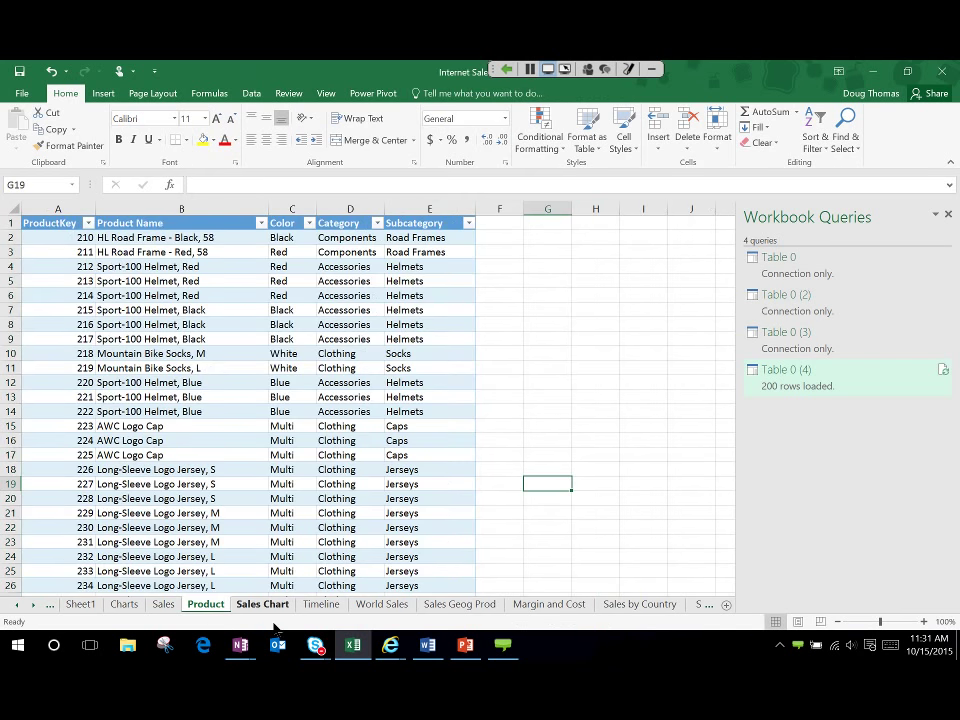
{"action": "left_click", "coordinate": [163, 604]}
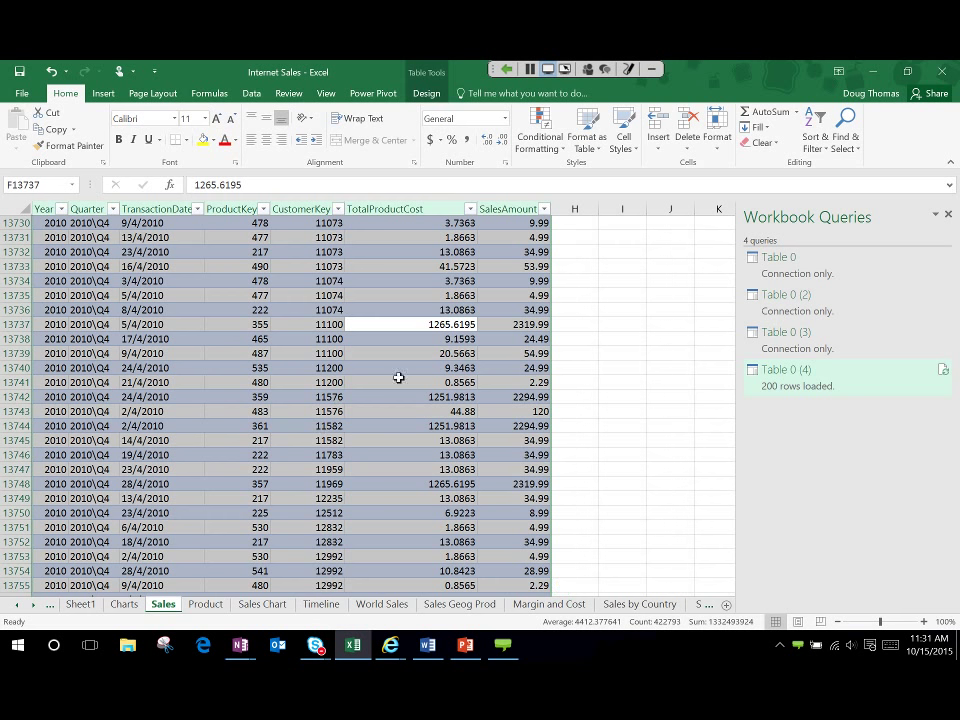
{"action": "left_click", "coordinate": [458, 368]}
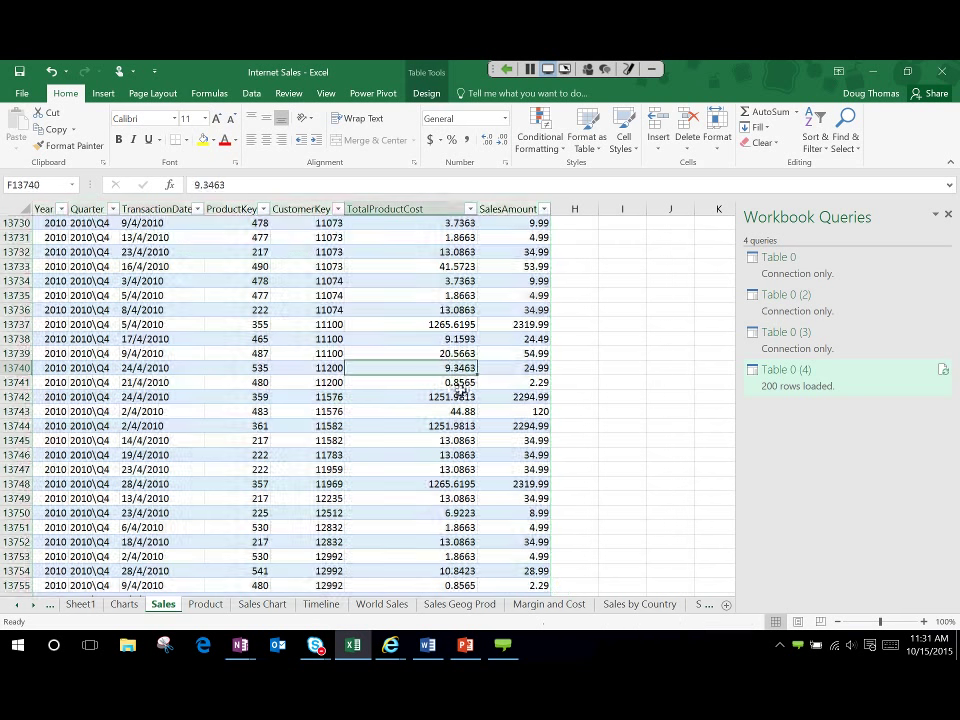
{"action": "left_click", "coordinate": [477, 268]}
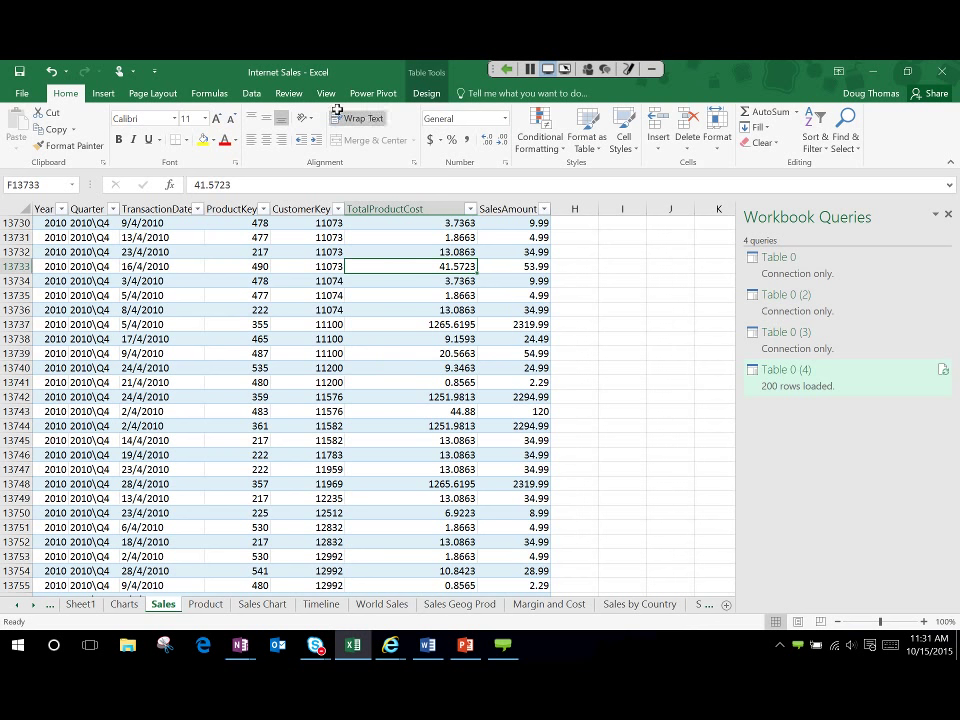
{"action": "left_click", "coordinate": [262, 93]}
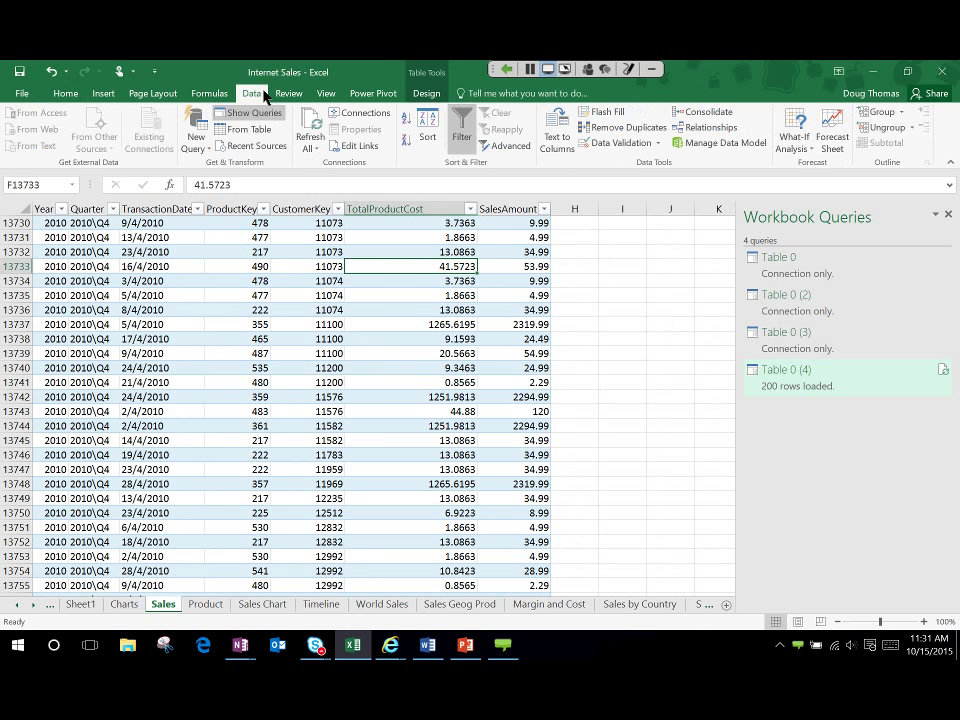
{"action": "left_click", "coordinate": [858, 146]}
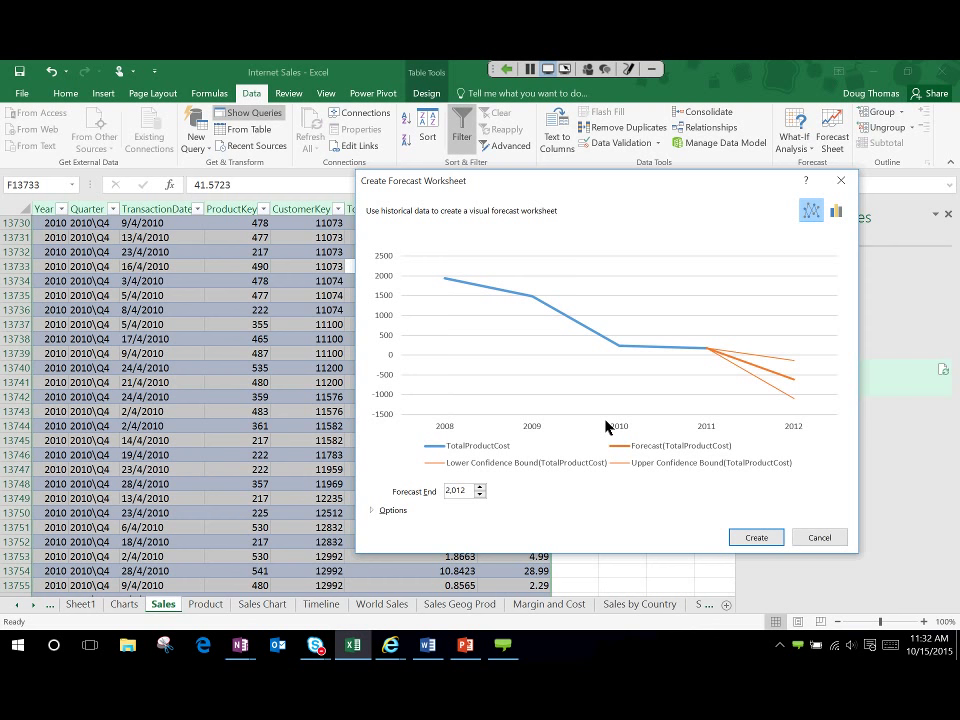
{"action": "left_click", "coordinate": [381, 511]}
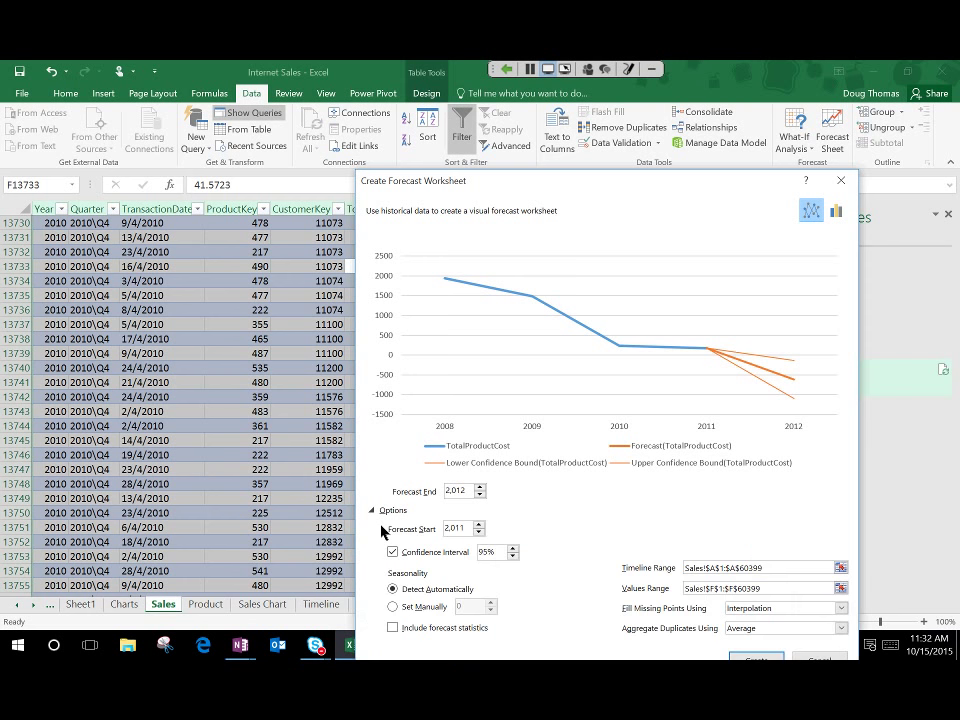
{"action": "left_click", "coordinate": [858, 184]}
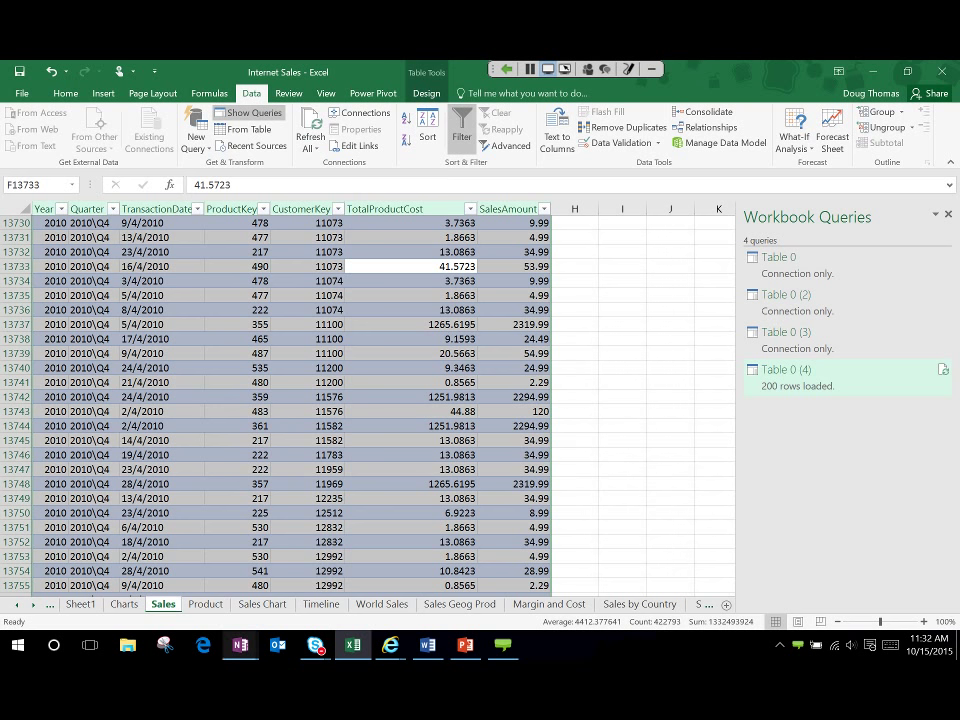
Switch to the Weekly Team Sync page in OneNote and look through the Northwind Traders, Project Metrics, Tailspin Toys and Meeting Notes sections
{"action": "mouse_move", "coordinate": [240, 645]}
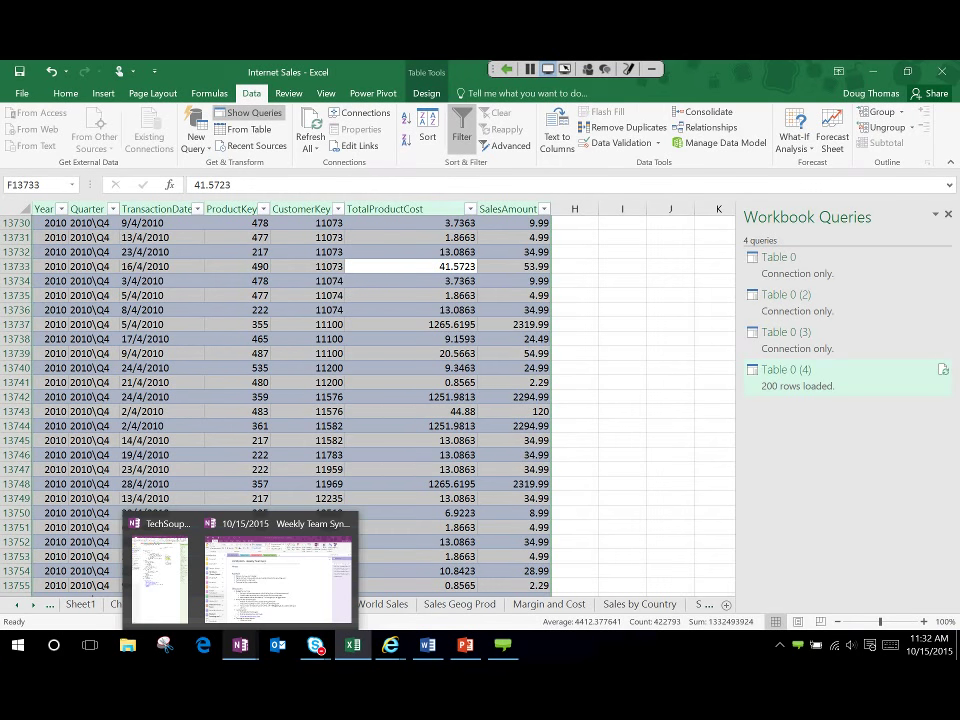
{"action": "left_click", "coordinate": [278, 575]}
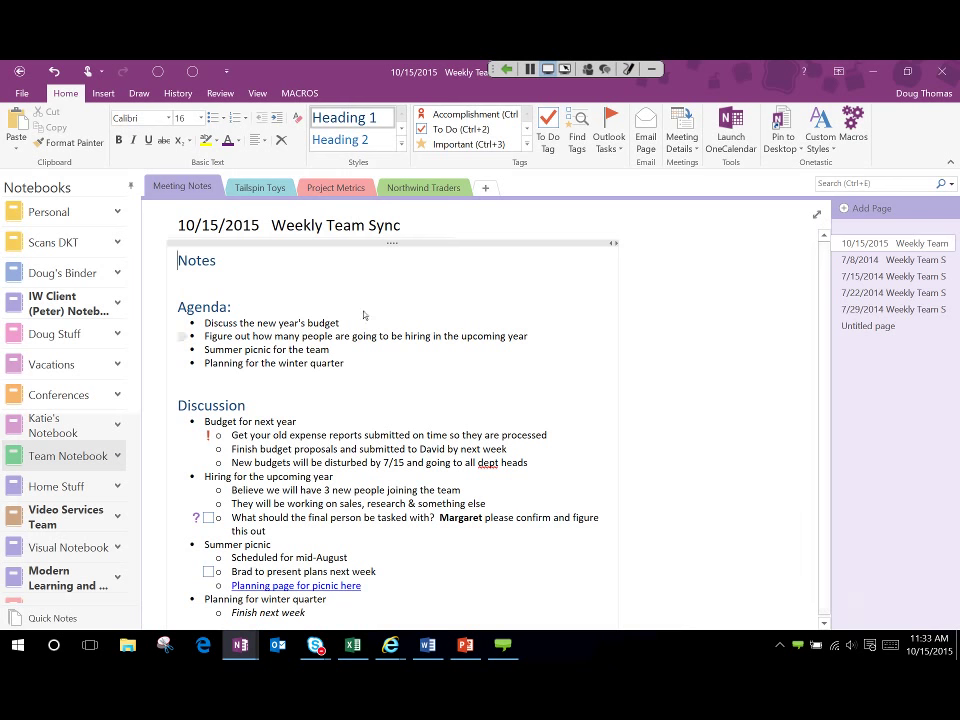
{"action": "left_click", "coordinate": [423, 187]}
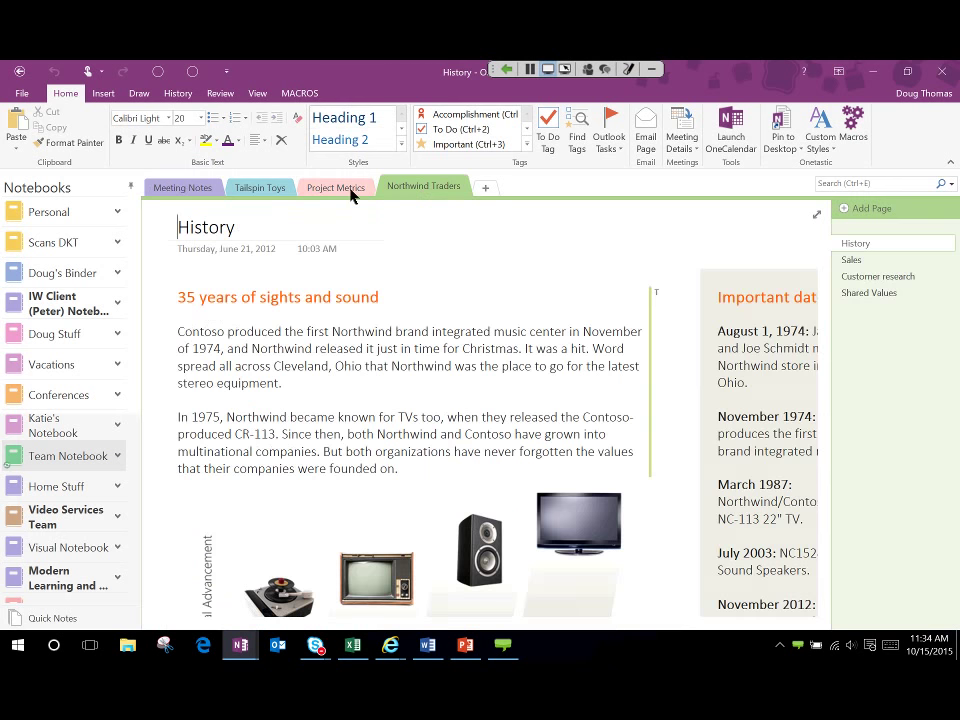
{"action": "left_click", "coordinate": [352, 193]}
{"action": "left_click", "coordinate": [268, 195]}
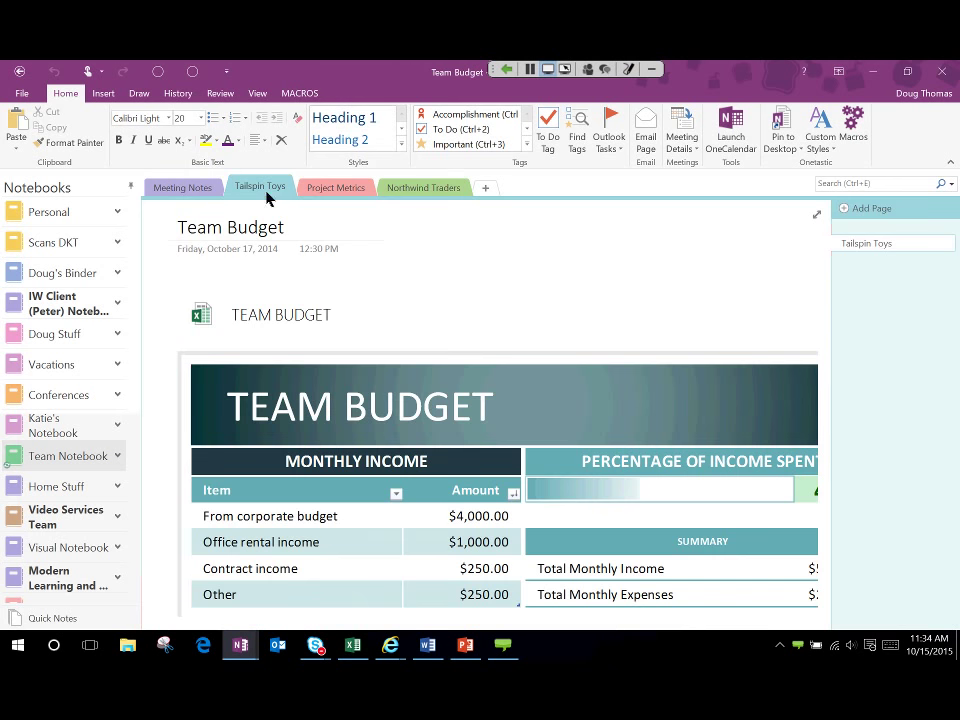
{"action": "left_click", "coordinate": [204, 193]}
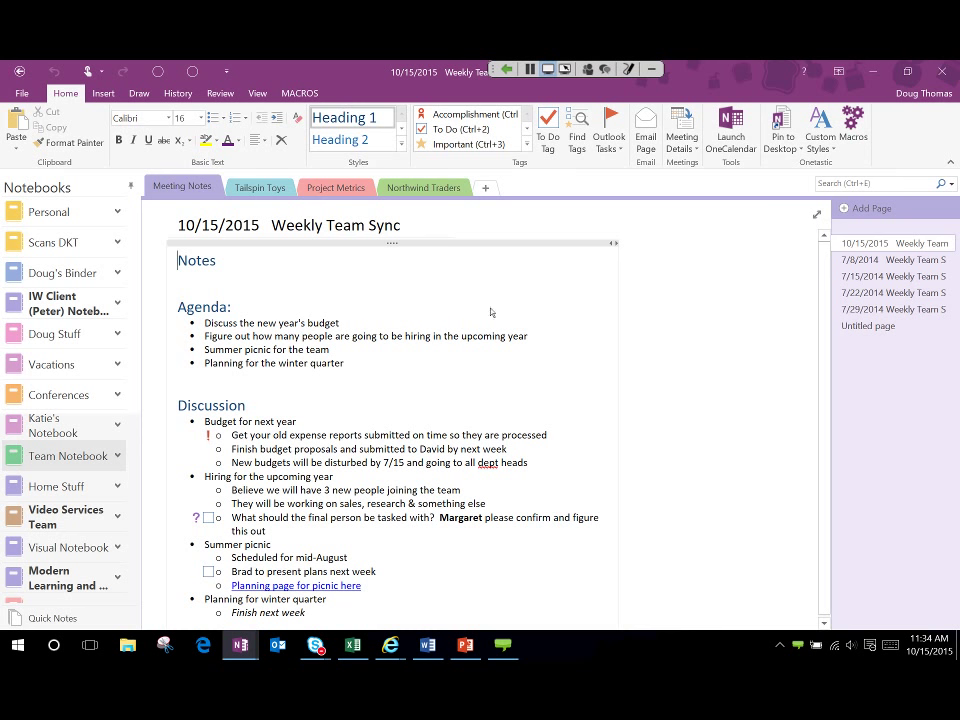
{"action": "left_click", "coordinate": [694, 145]}
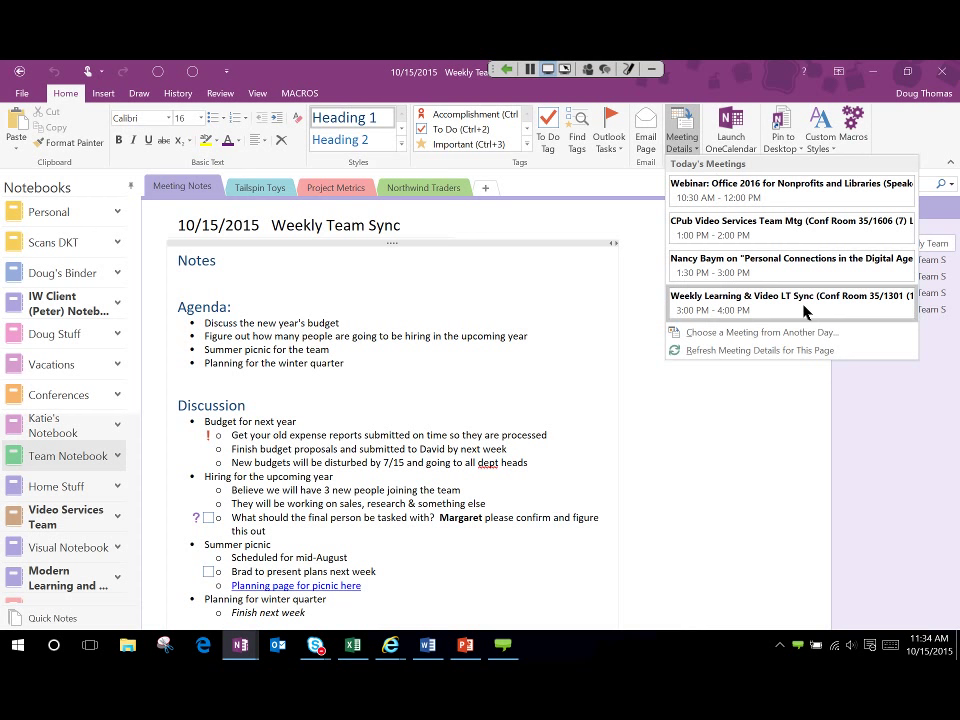
{"action": "left_click", "coordinate": [748, 203]}
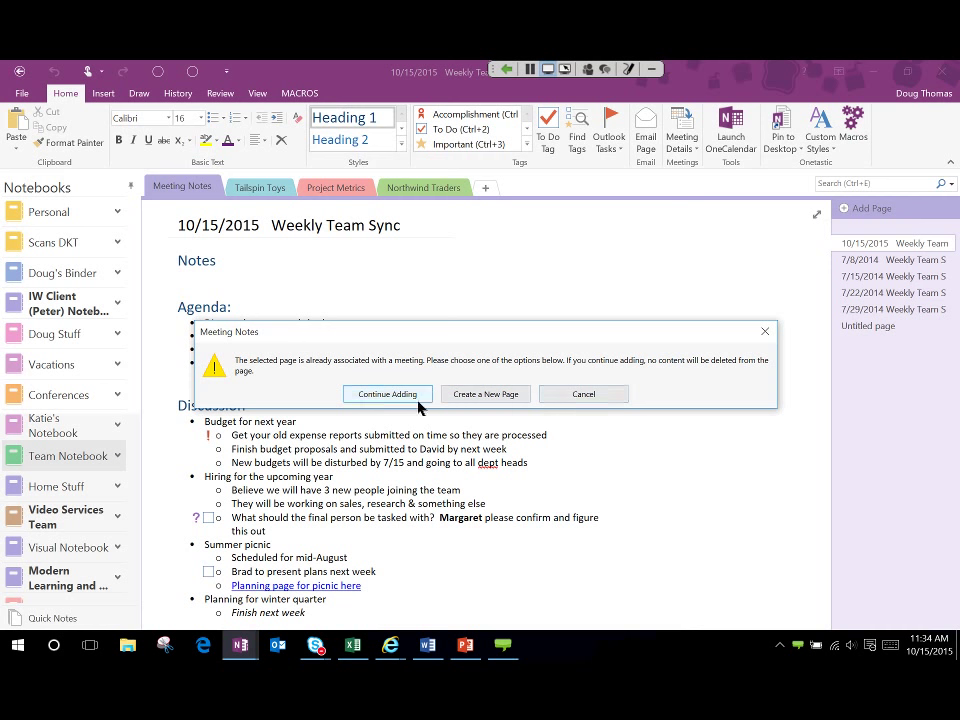
{"action": "left_click", "coordinate": [594, 398]}
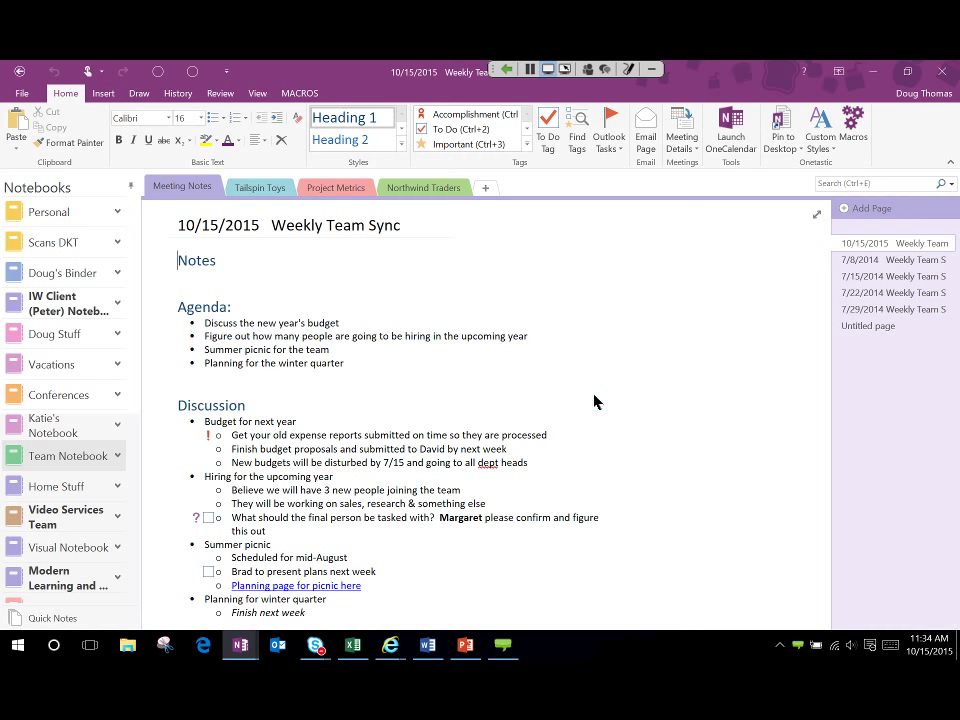
Add a new page to the Meeting Notes section and insert the details of the 1:00 PM CPub Video Services Team Mtg
{"action": "left_click", "coordinate": [872, 212]}
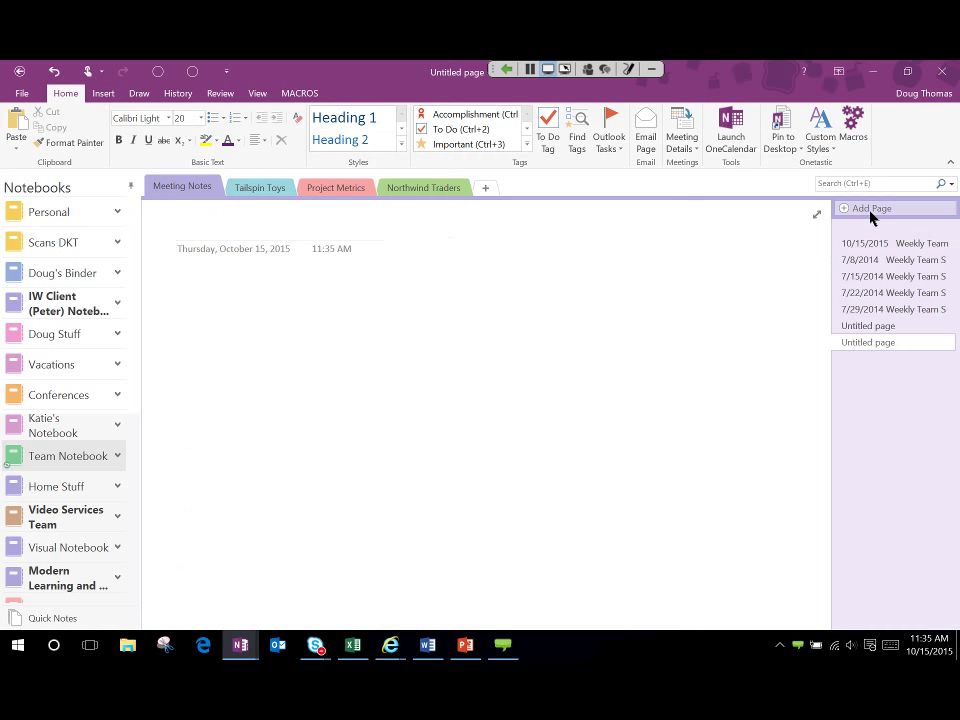
{"action": "left_click", "coordinate": [700, 149]}
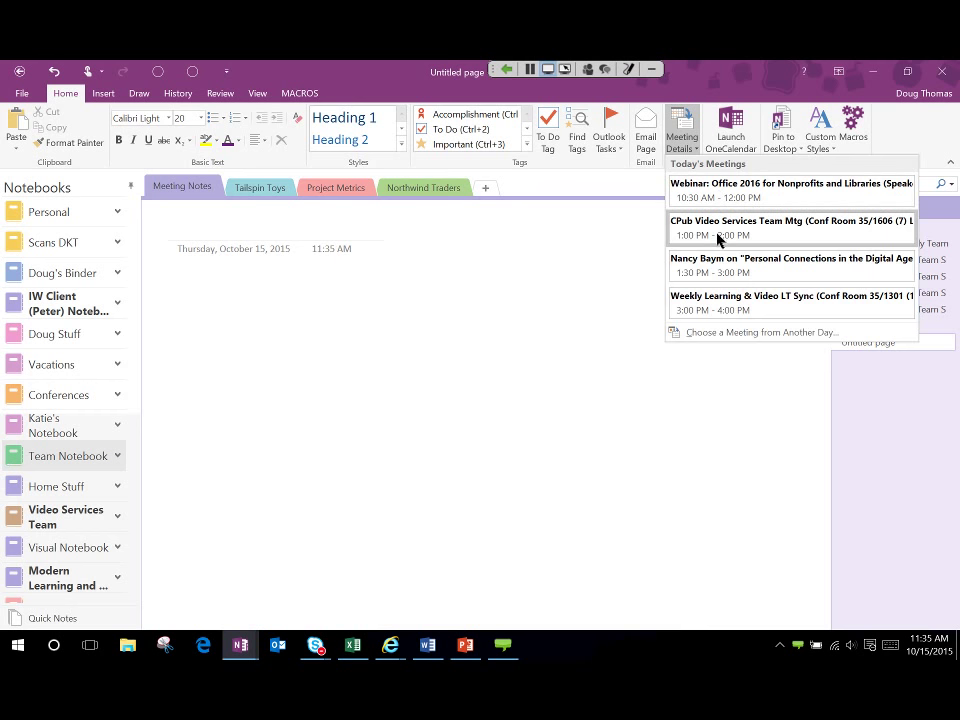
{"action": "left_click", "coordinate": [718, 235]}
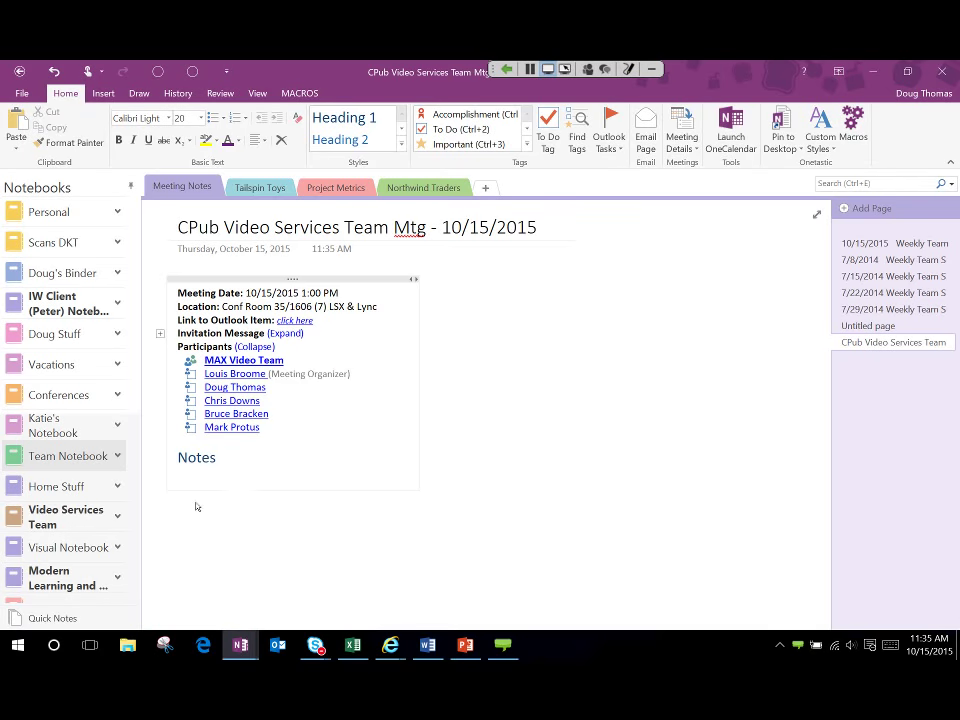
Examine the sharing options for the Team Notebook and return to the meeting page
{"action": "left_click", "coordinate": [21, 93]}
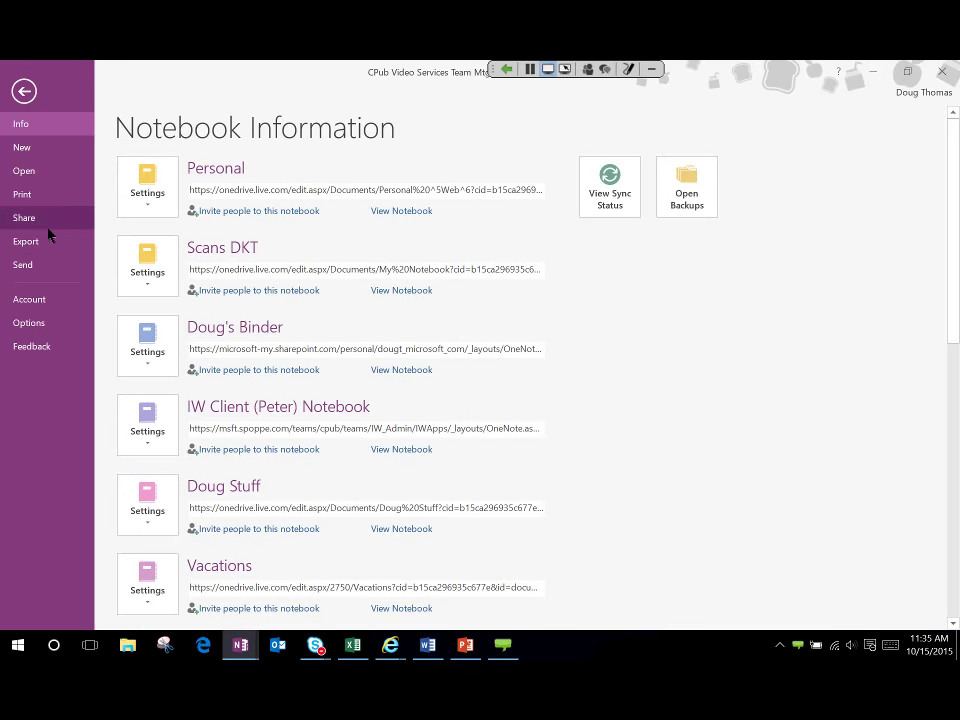
{"action": "left_click", "coordinate": [49, 220]}
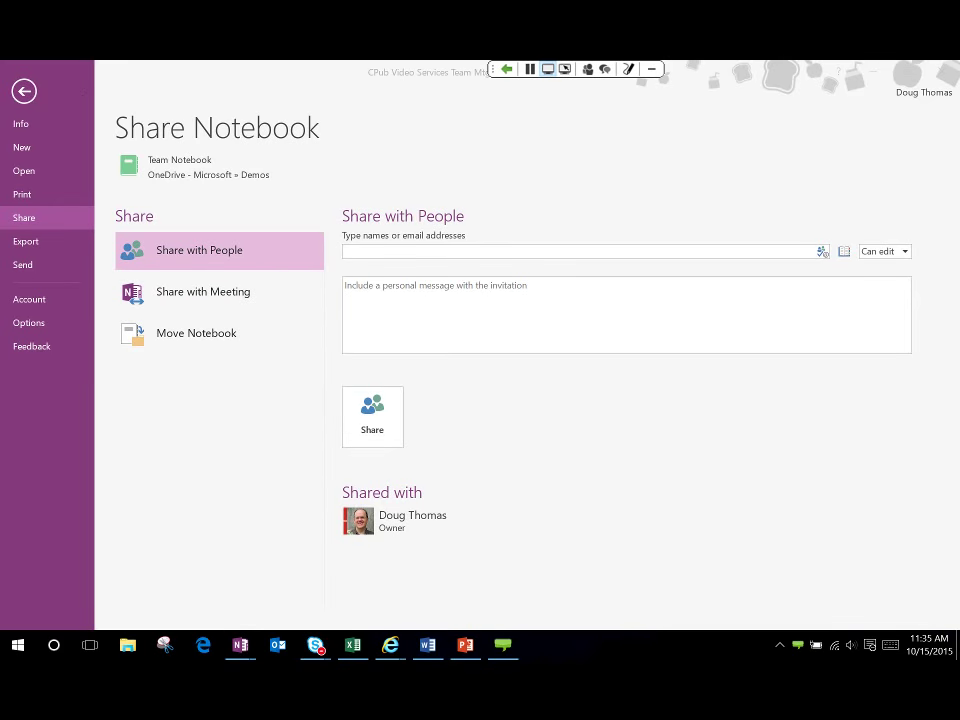
{"action": "left_click", "coordinate": [24, 92]}
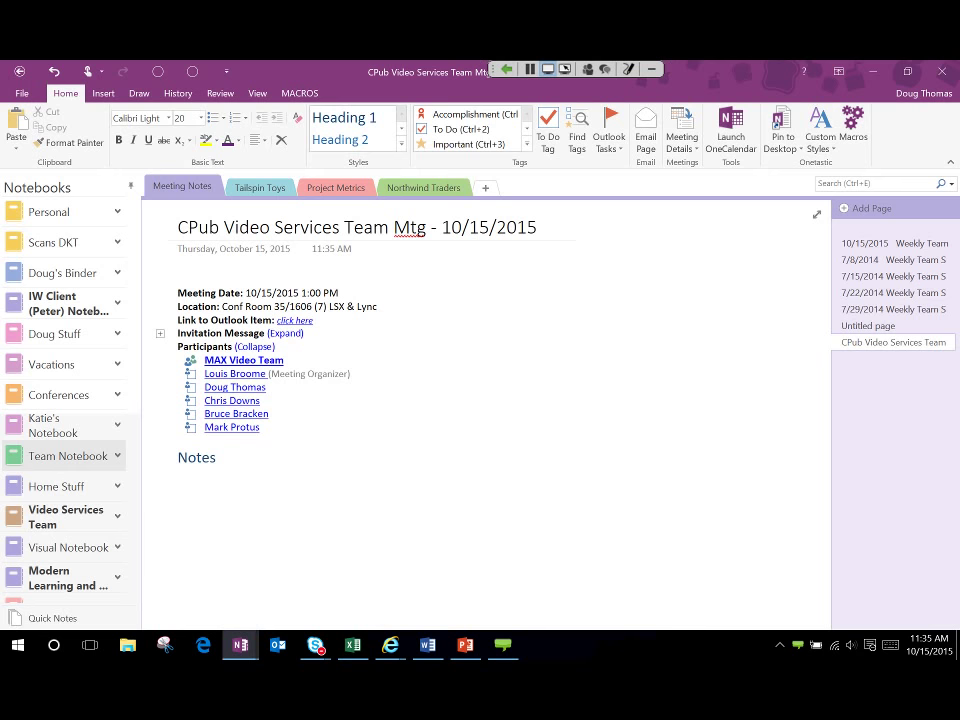